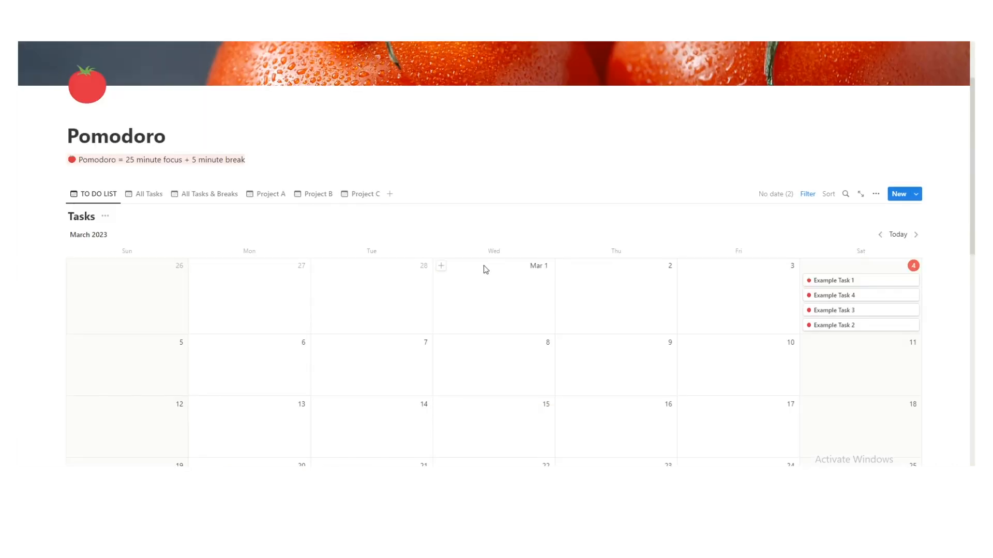
Show the Today's Tasks filter and its single 'Date is Today' rule.
scroll(483, 265, "down", 11)
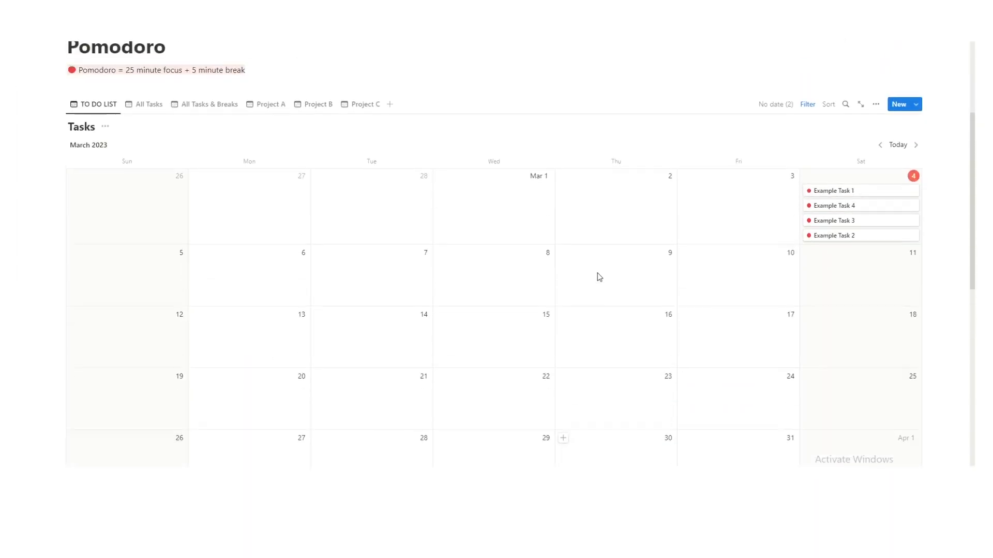
scroll(597, 275, "up", 1)
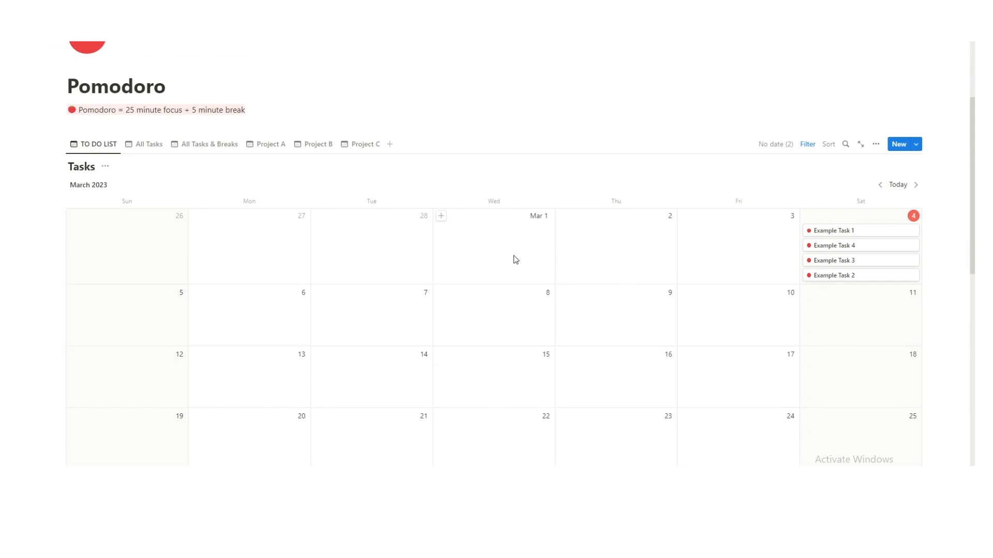
scroll(449, 271, "down", 3)
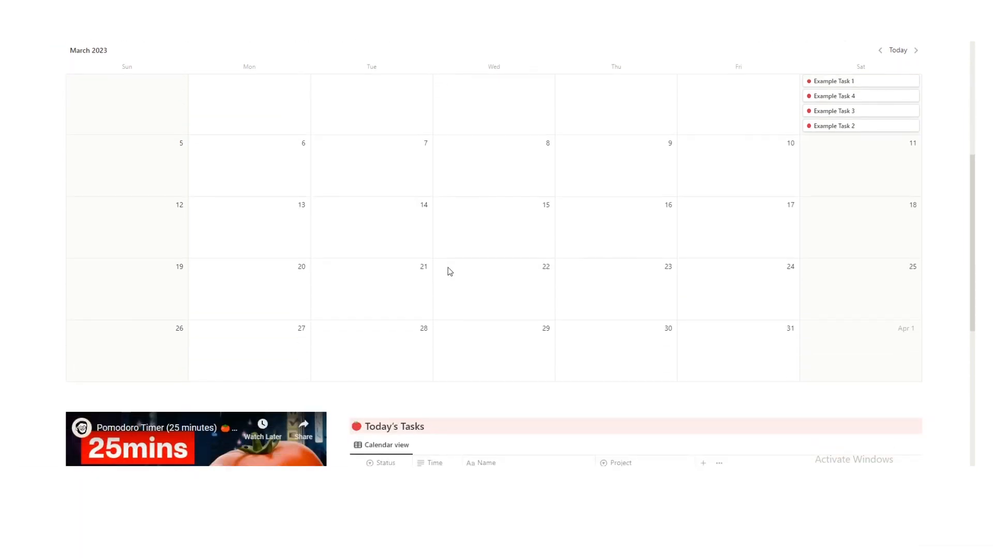
scroll(448, 264, "down", 4)
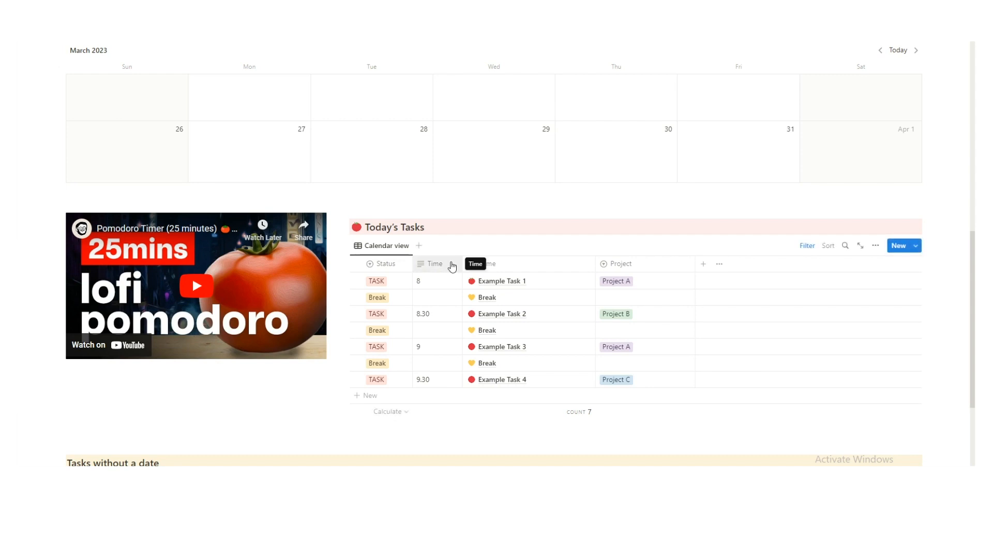
scroll(517, 274, "down", 3)
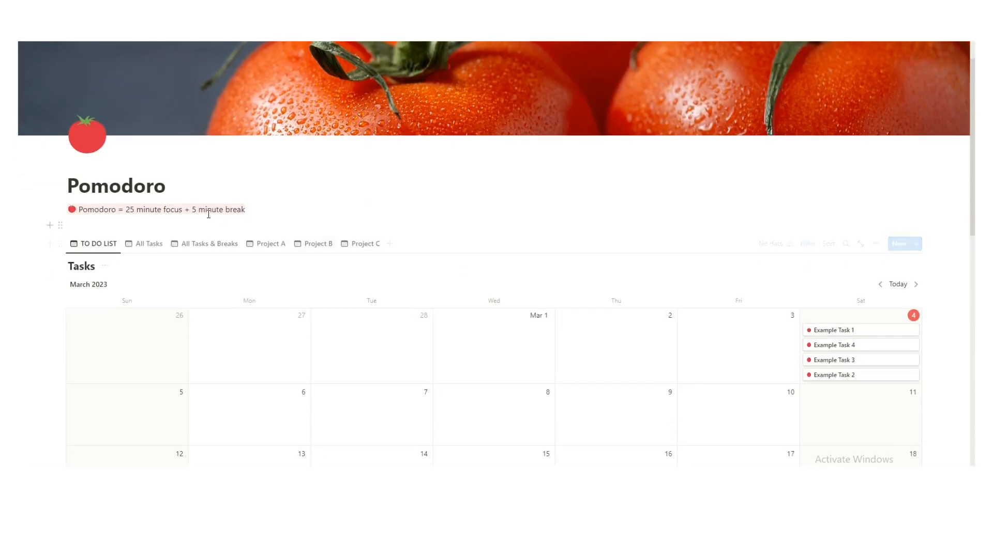
scroll(573, 274, "down", 5)
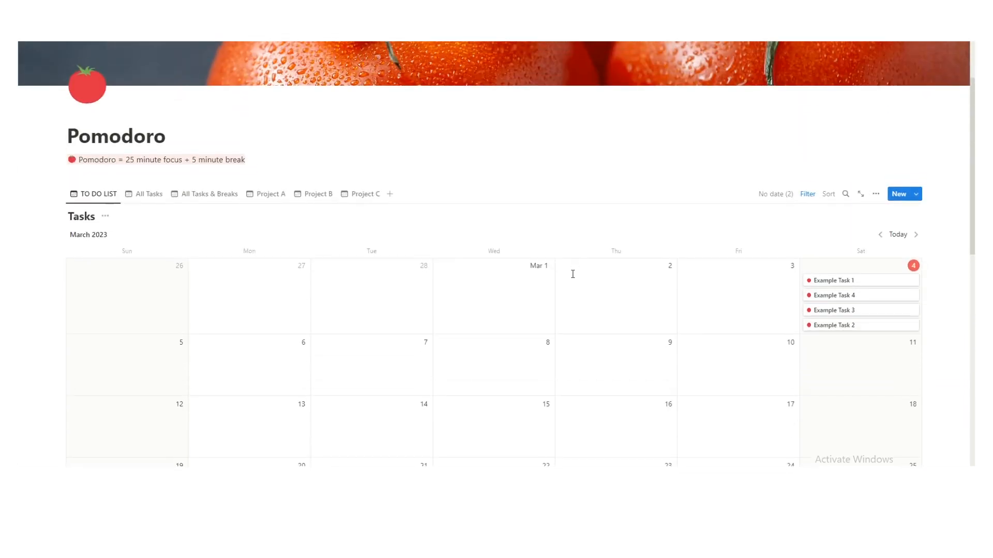
scroll(573, 273, "down", 2)
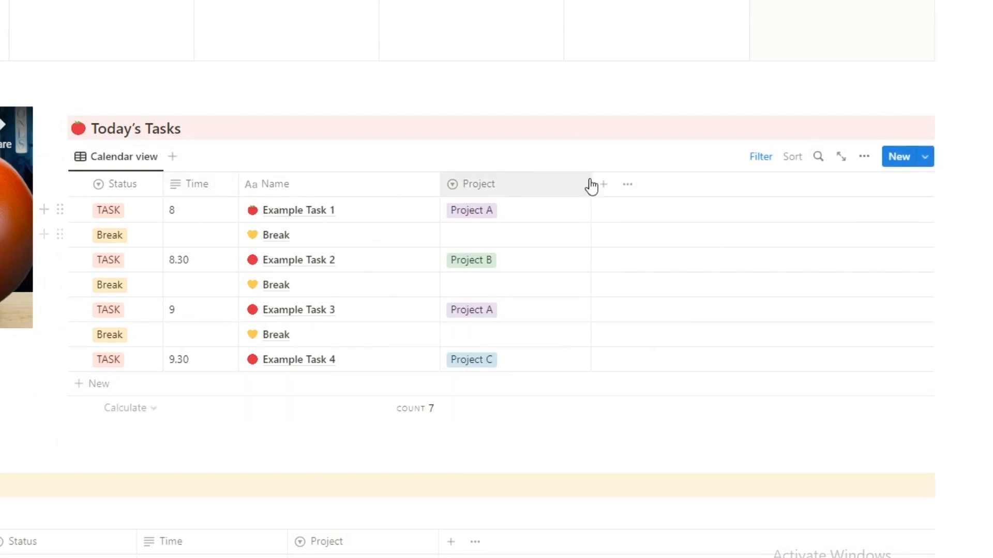
left_click(760, 158)
left_click(113, 190)
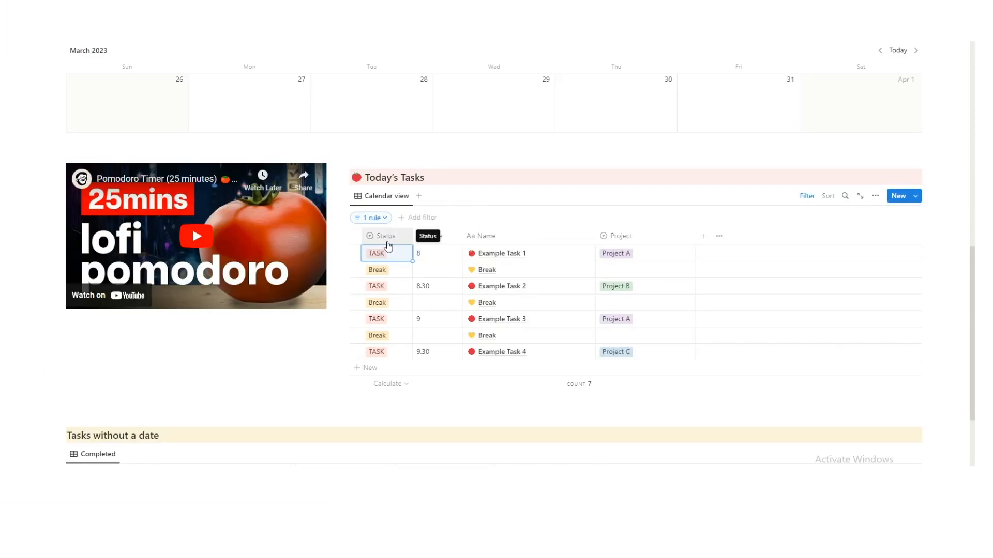
left_click(392, 255)
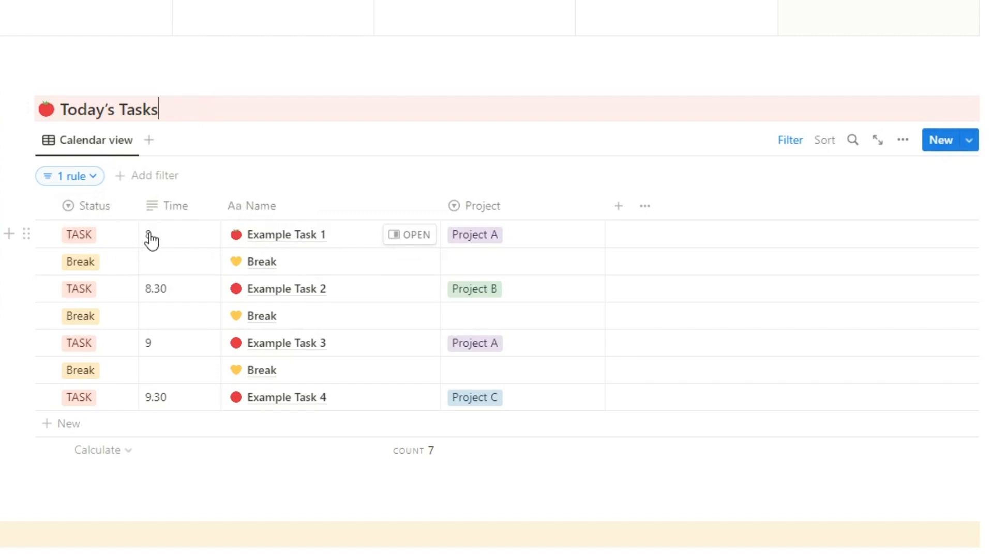
Mark Example Task 1 Complete and check the task calendar.
left_click(112, 247)
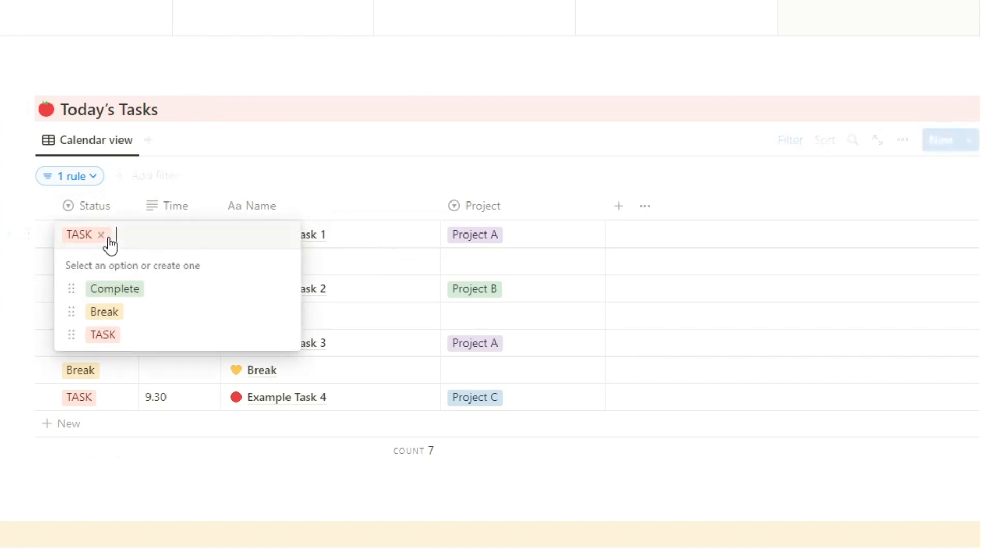
left_click(118, 289)
scroll(118, 240, "down", 1)
left_click(191, 89)
left_click(92, 207)
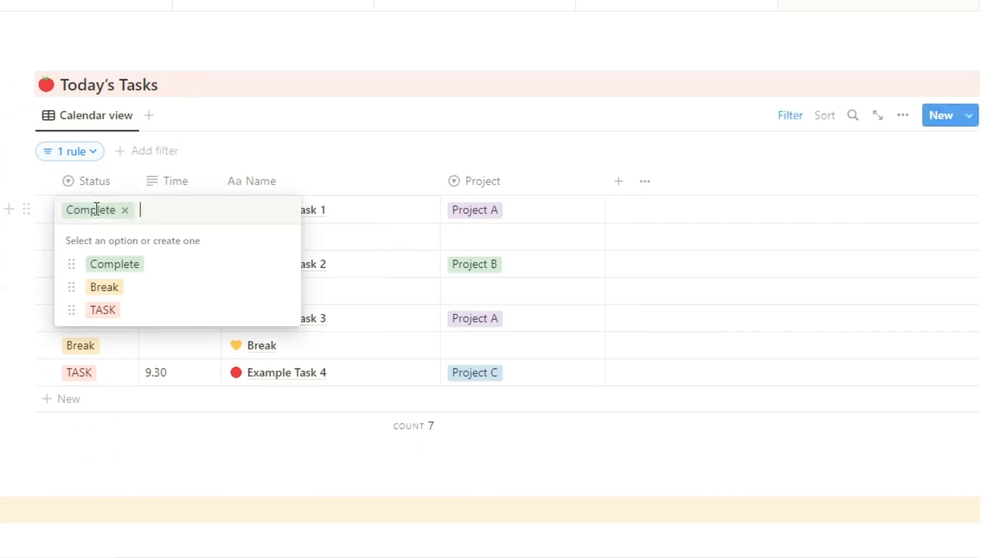
left_click(308, 51)
scroll(361, 110, "up", 11)
scroll(700, 249, "down", 2)
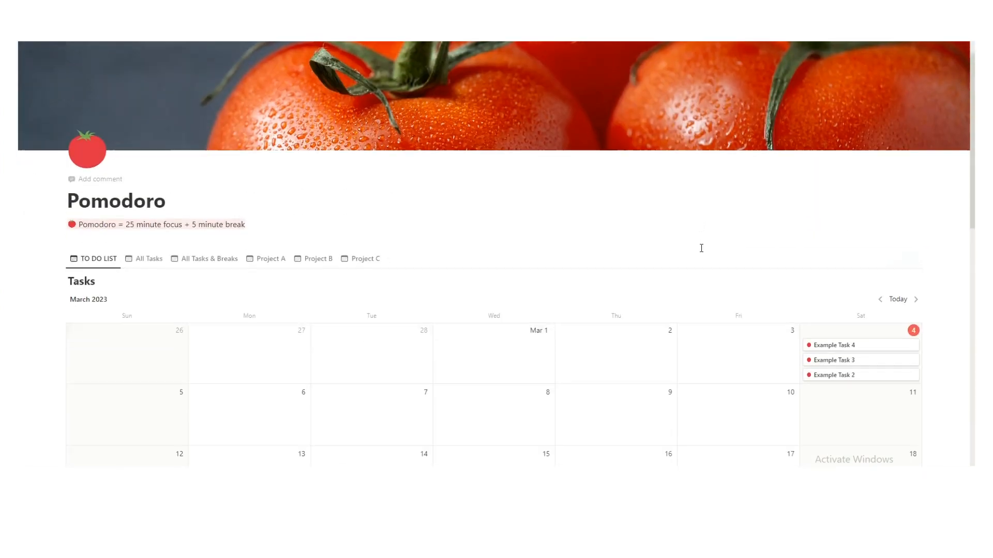
scroll(828, 255, "down", 7)
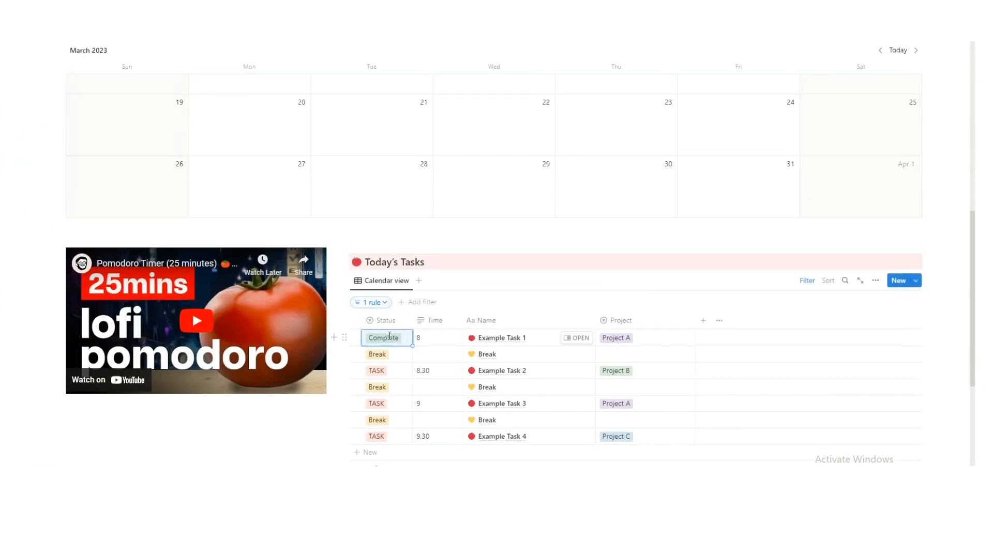
Set Example Task 1's status back to TASK.
left_click(393, 339)
left_click(411, 415)
scroll(428, 277, "up", 9)
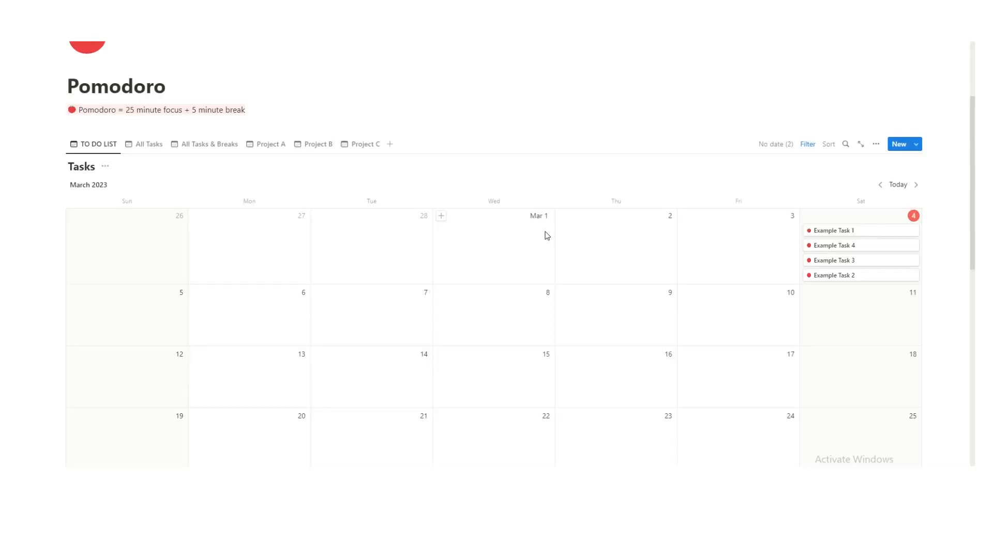
Review the calendar's 2-rule filter excluding Complete and Break statuses.
scroll(364, 214, "down", 3)
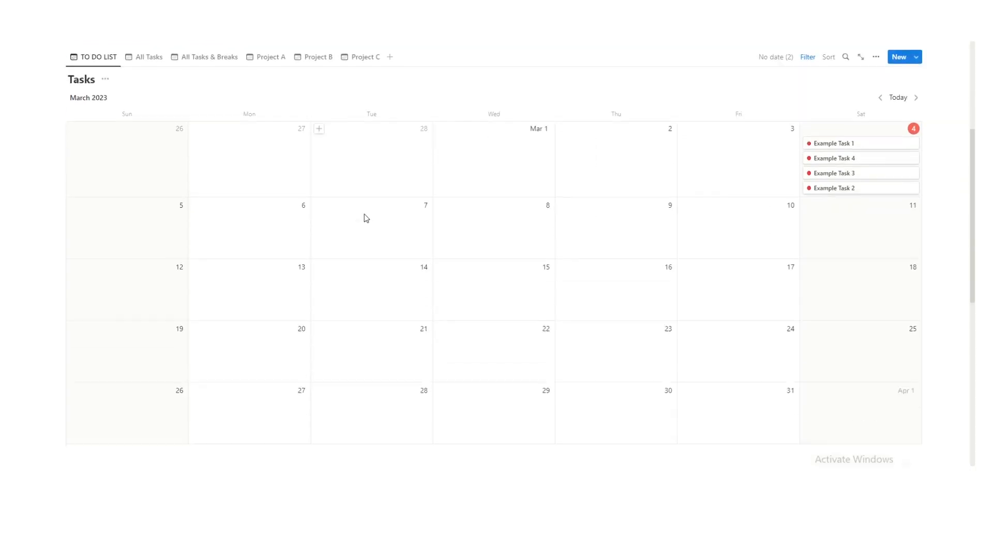
scroll(425, 163, "up", 2)
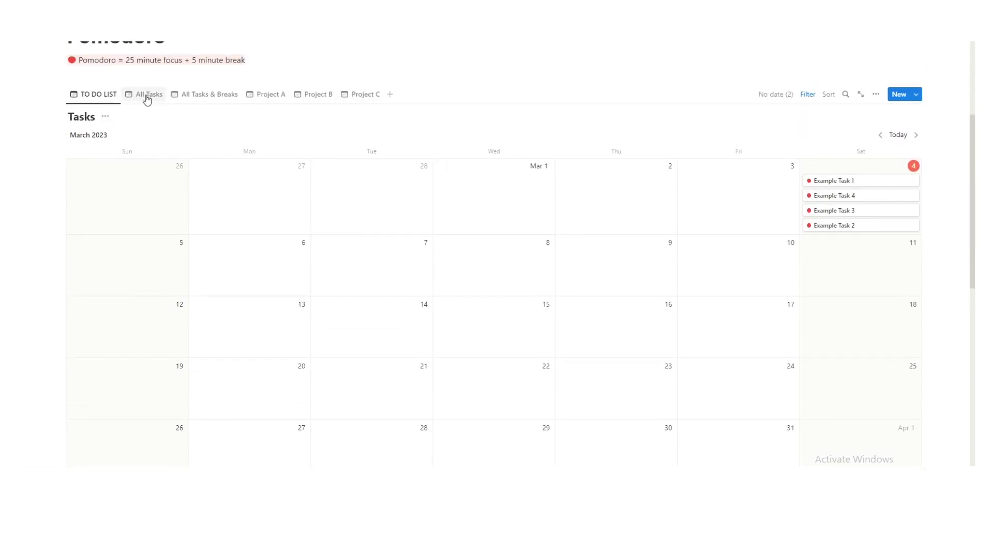
left_click(808, 94)
left_click(88, 135)
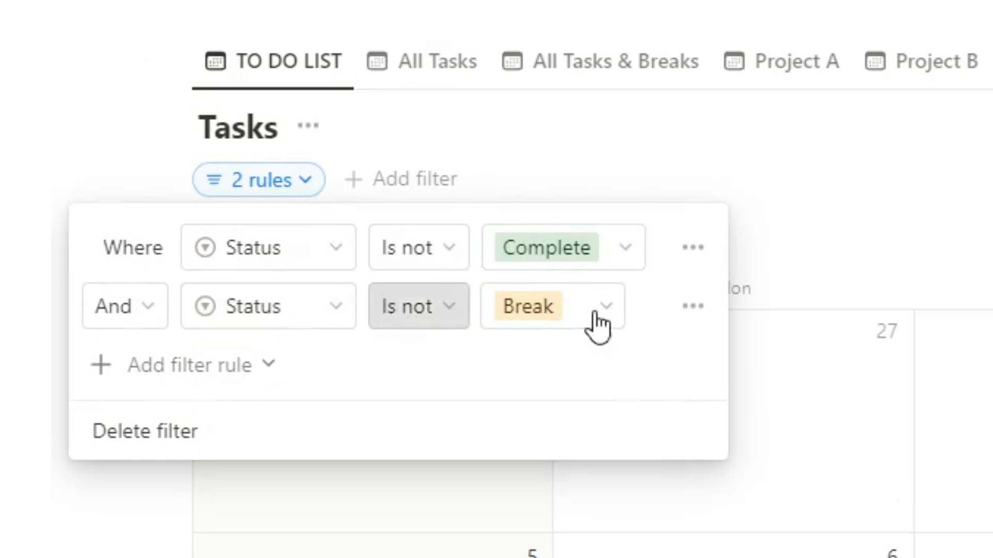
left_click(635, 222)
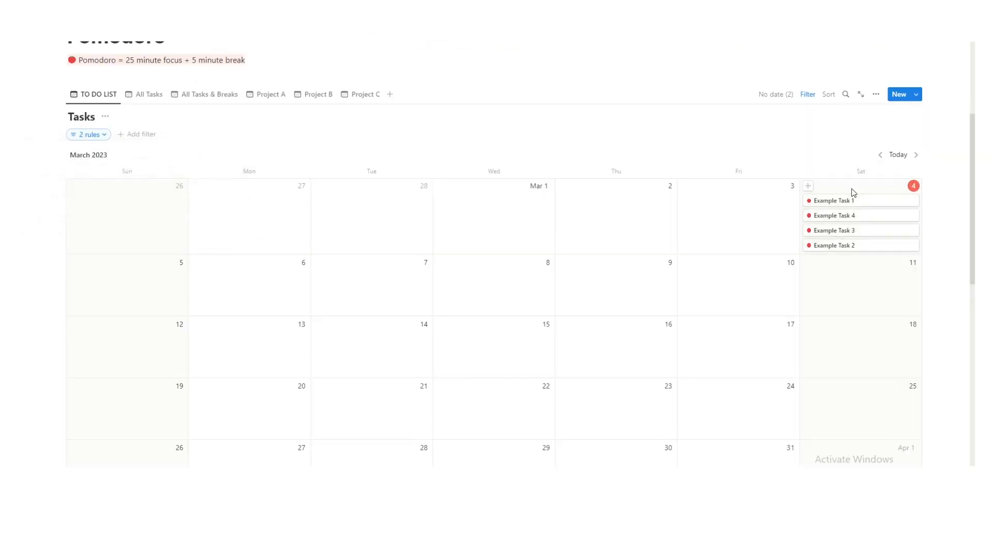
Switch the calendar to the All Tasks & Breaks view.
scroll(753, 255, "down", 8)
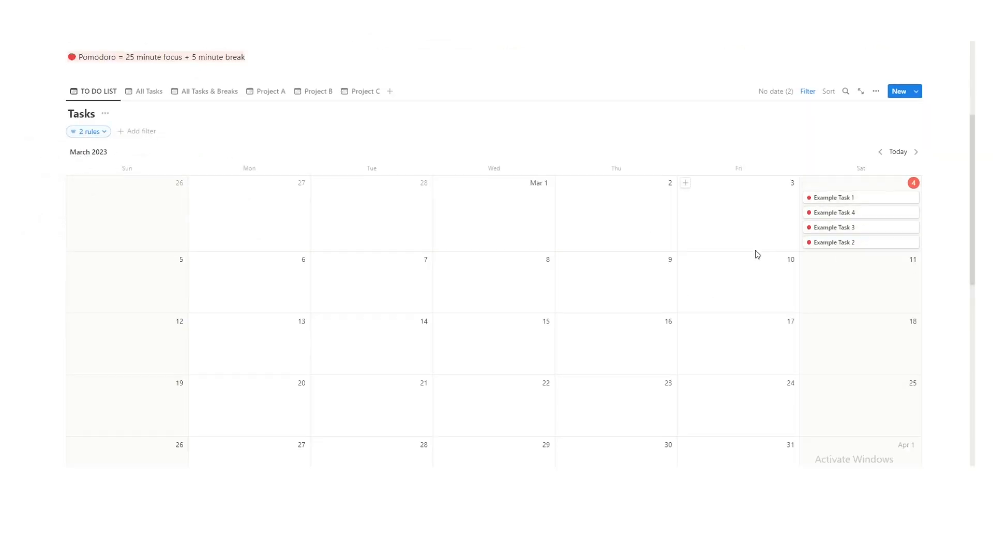
scroll(549, 336, "up", 5)
scroll(550, 336, "up", 5)
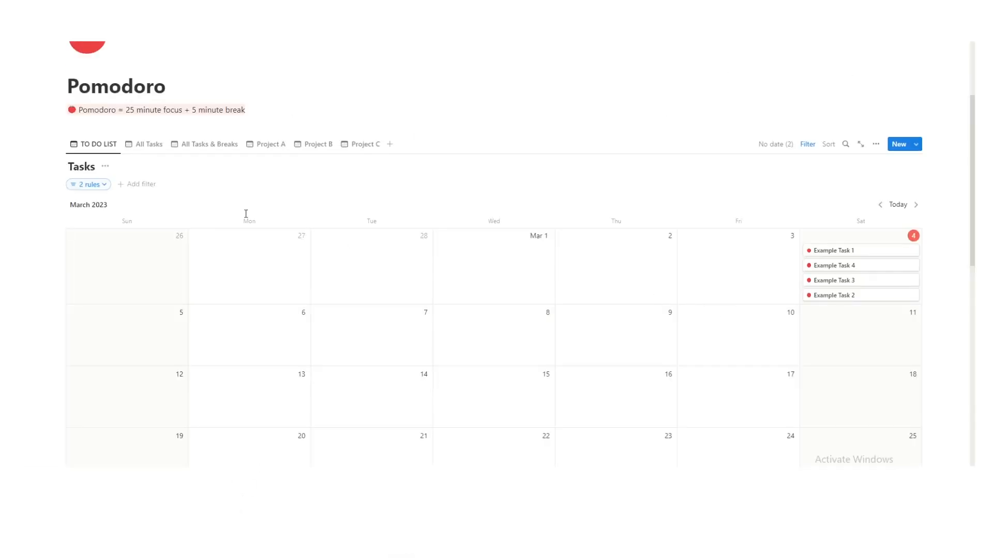
left_click(189, 149)
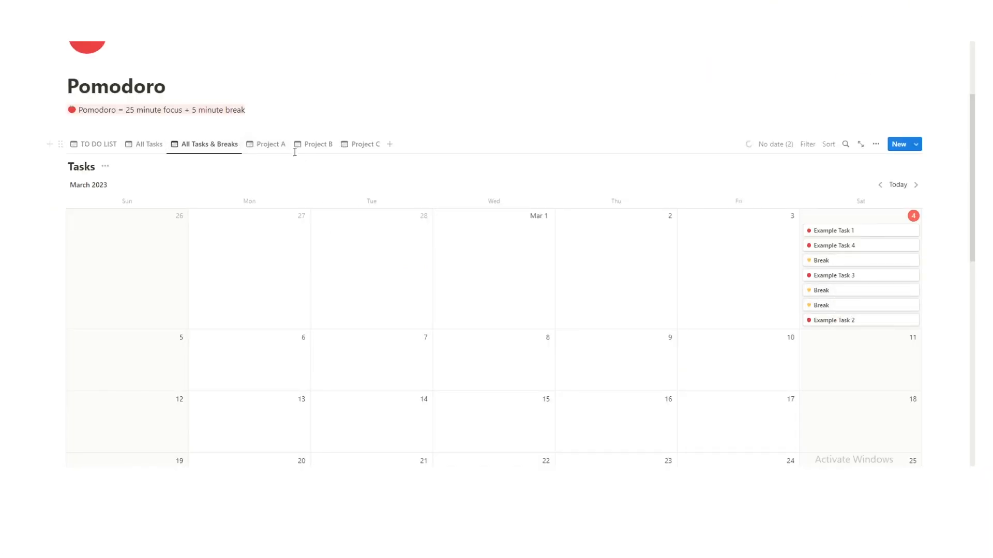
Look through the Project A, B and C views, checking Example Task 1's project choices.
left_click(278, 150)
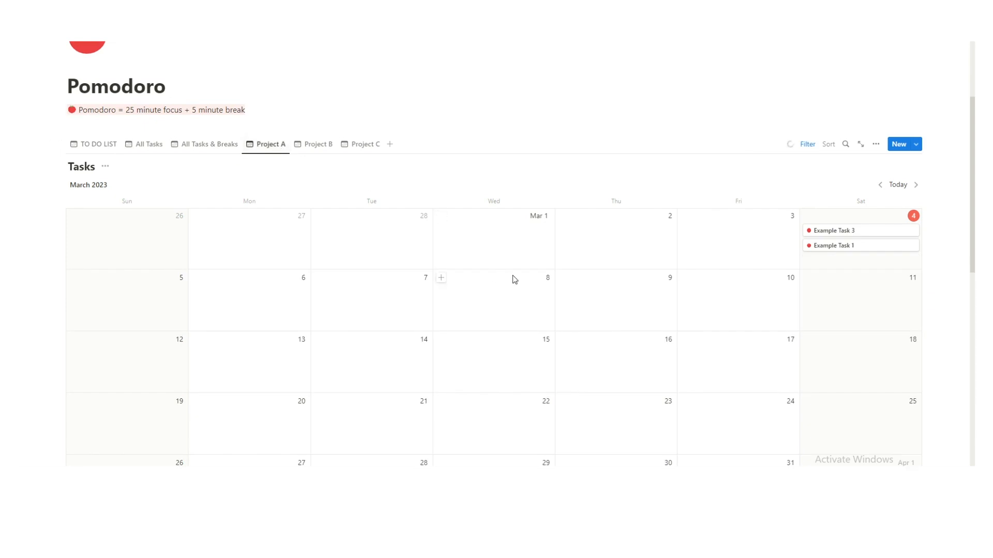
scroll(517, 271, "down", 7)
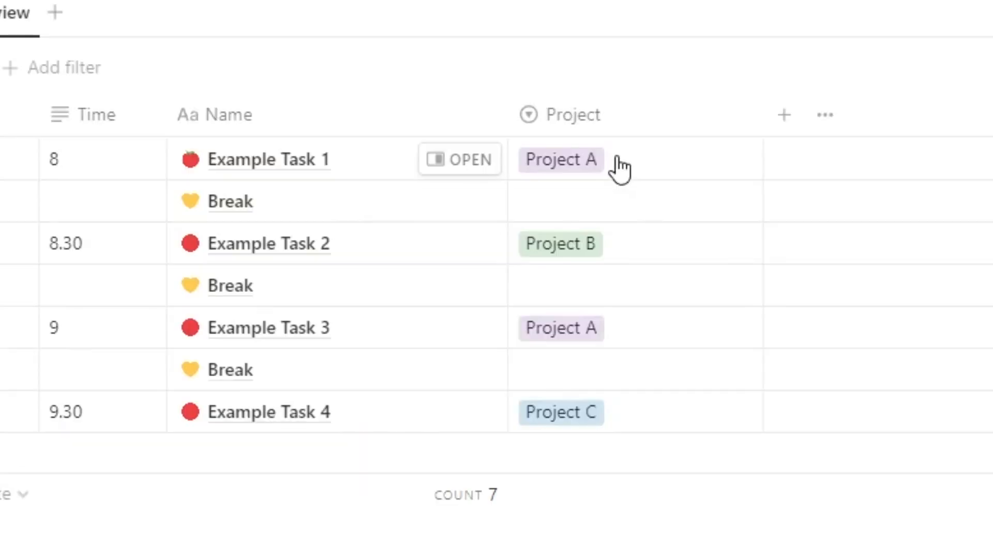
left_click(619, 169)
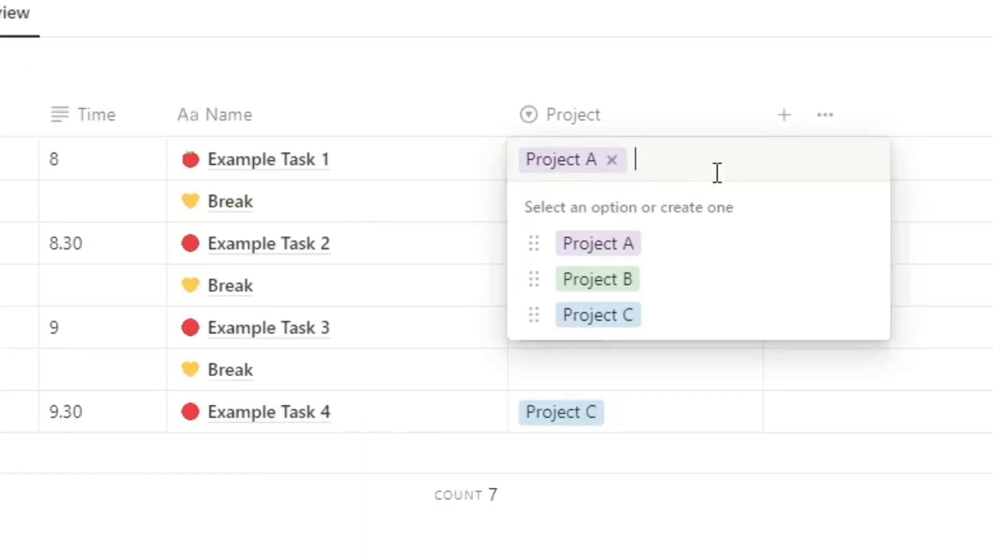
key("Escape")
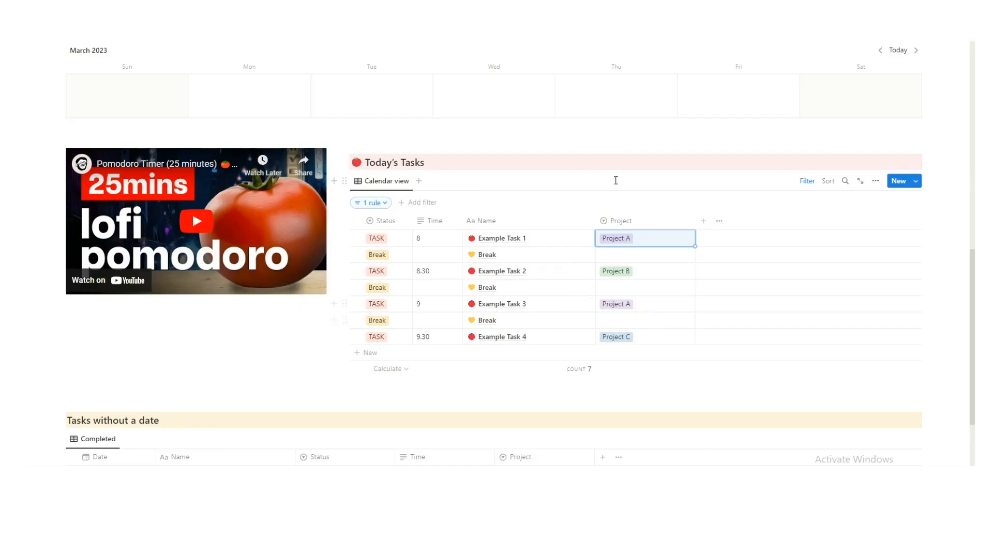
left_click(614, 176)
scroll(622, 279, "up", 10)
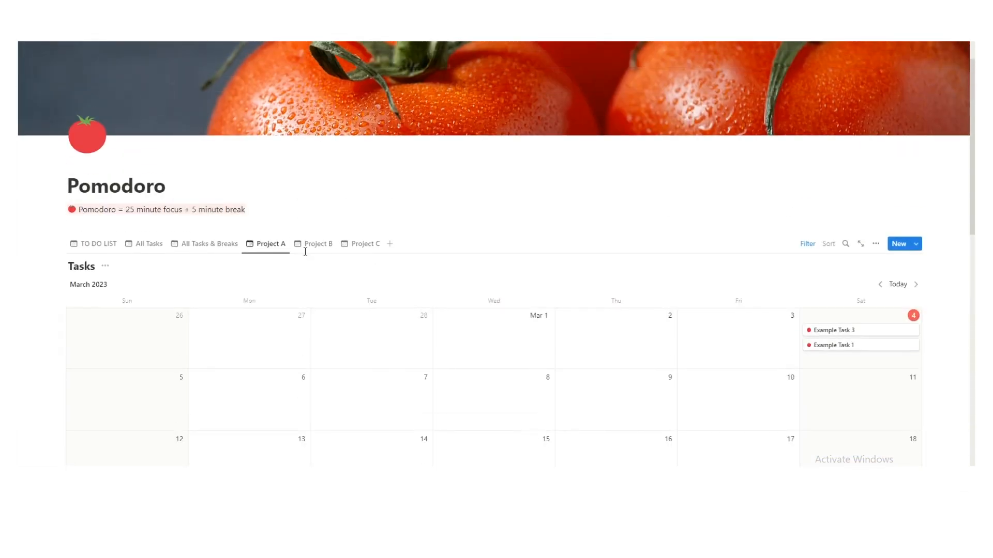
left_click(305, 250)
left_click(352, 251)
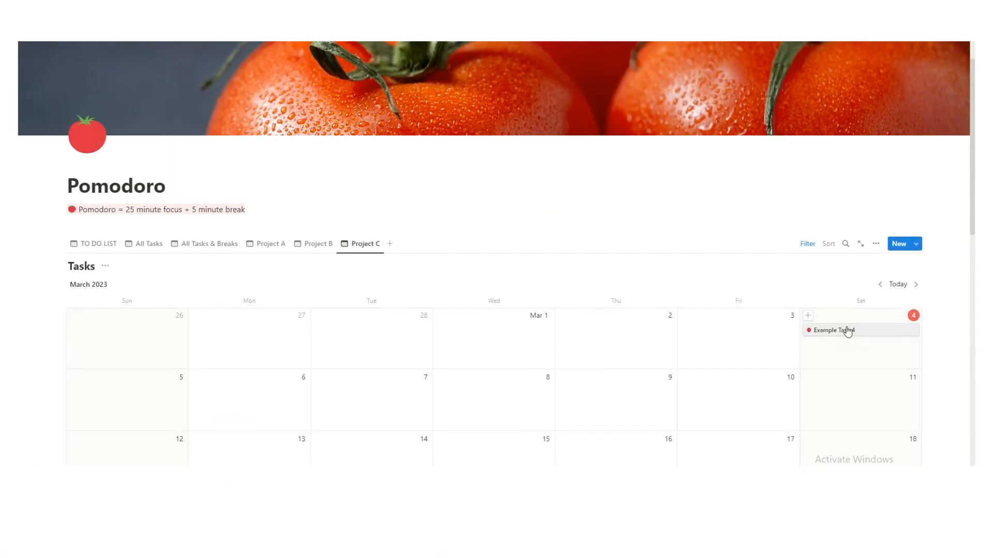
left_click(307, 229)
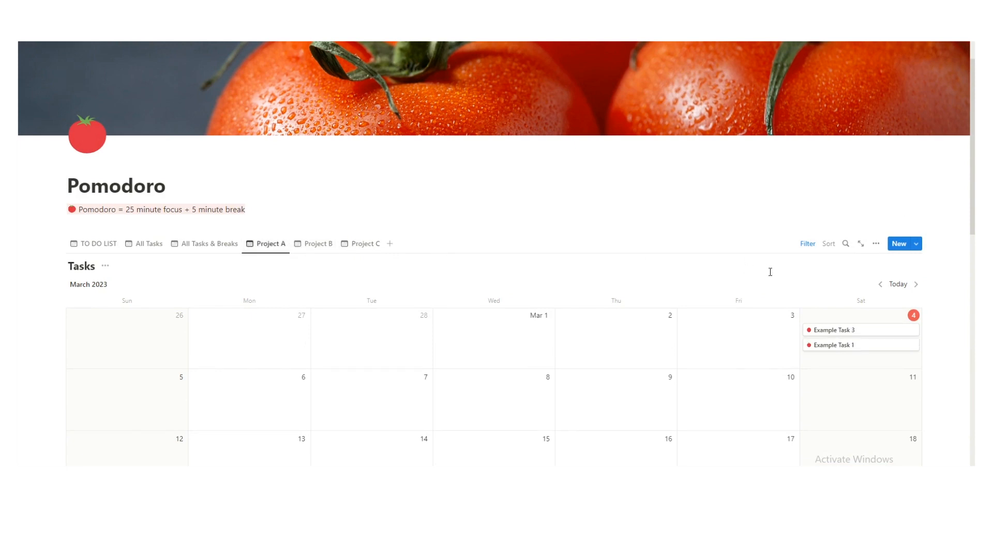
Review Project A's 2-rule filter, then return to the TO DO LIST view.
left_click(808, 244)
left_click(95, 286)
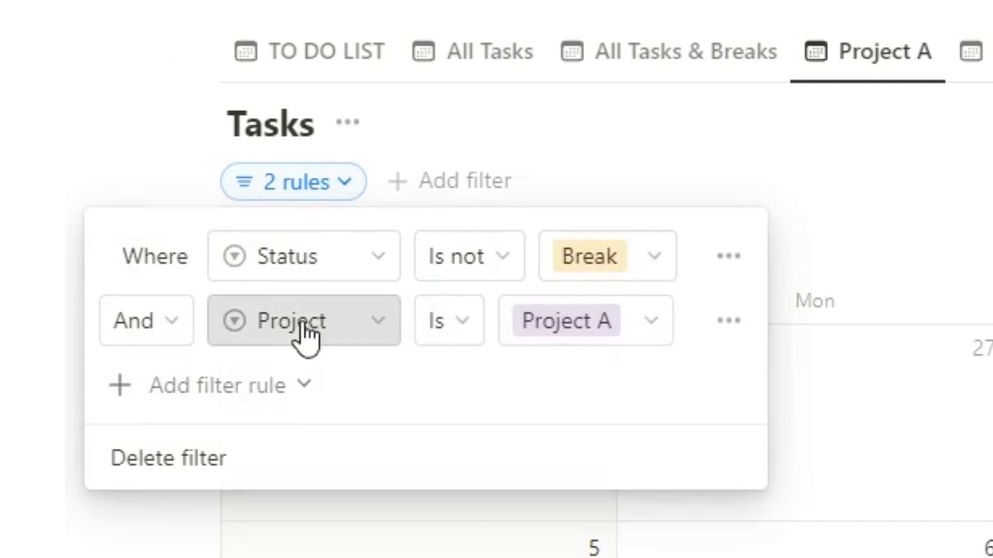
left_click(331, 295)
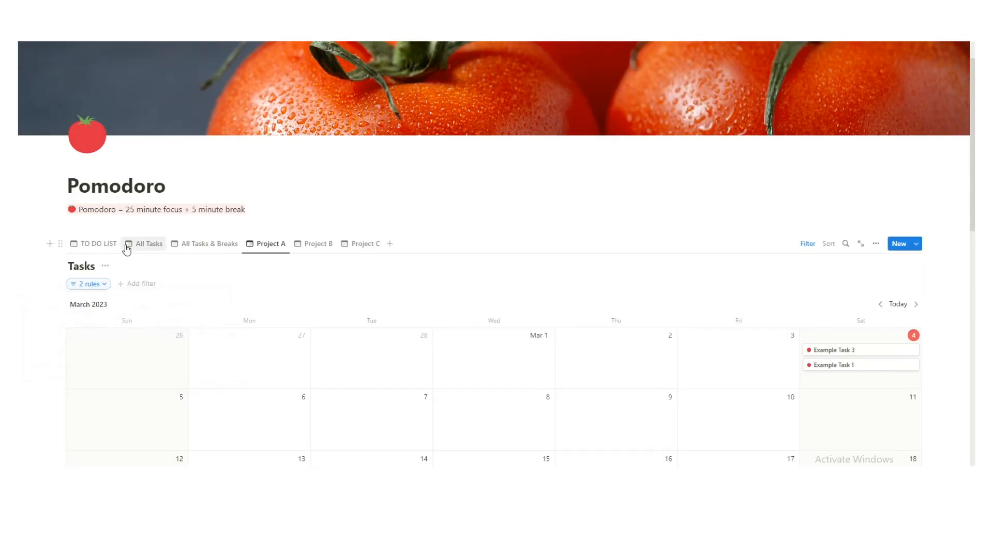
left_click(111, 248)
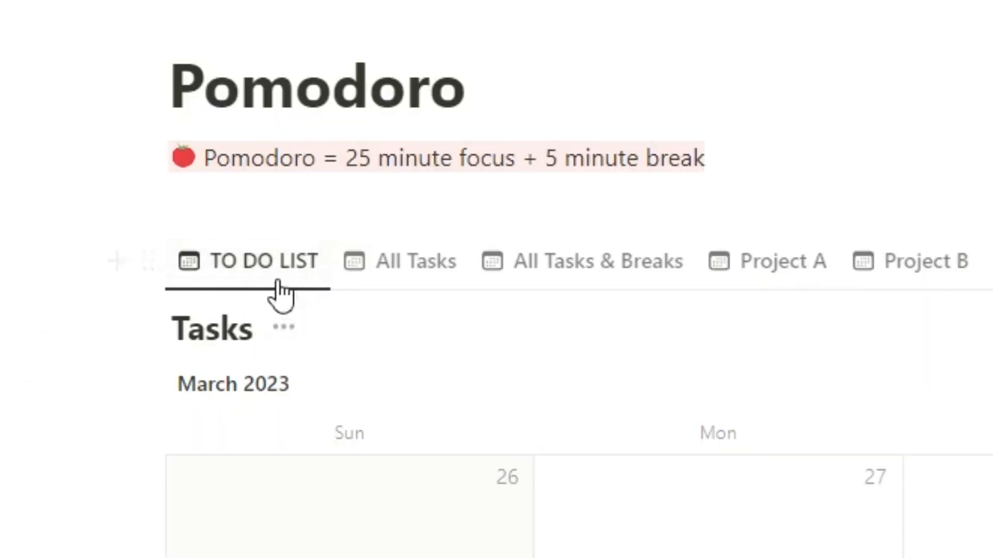
scroll(537, 308, "down", 3)
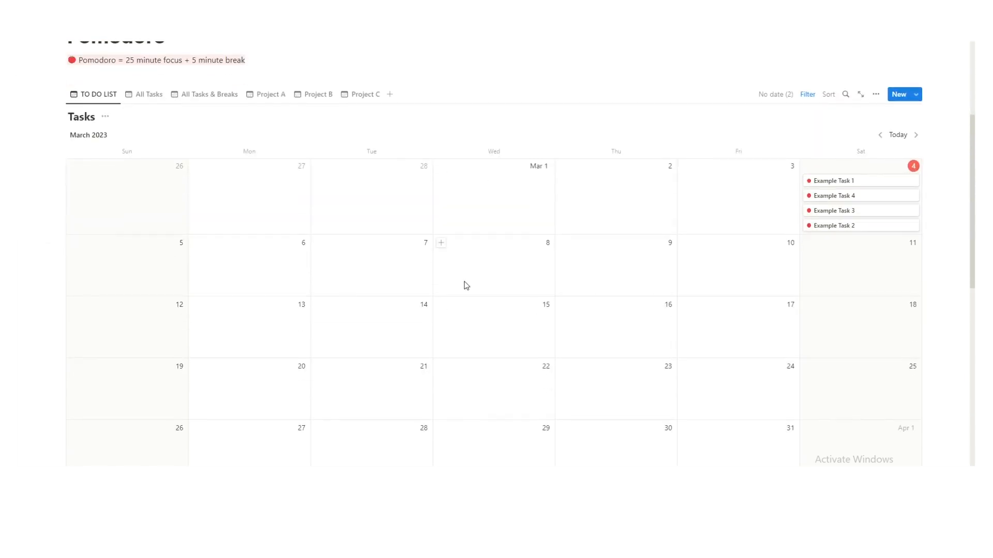
left_click(809, 96)
left_click(104, 135)
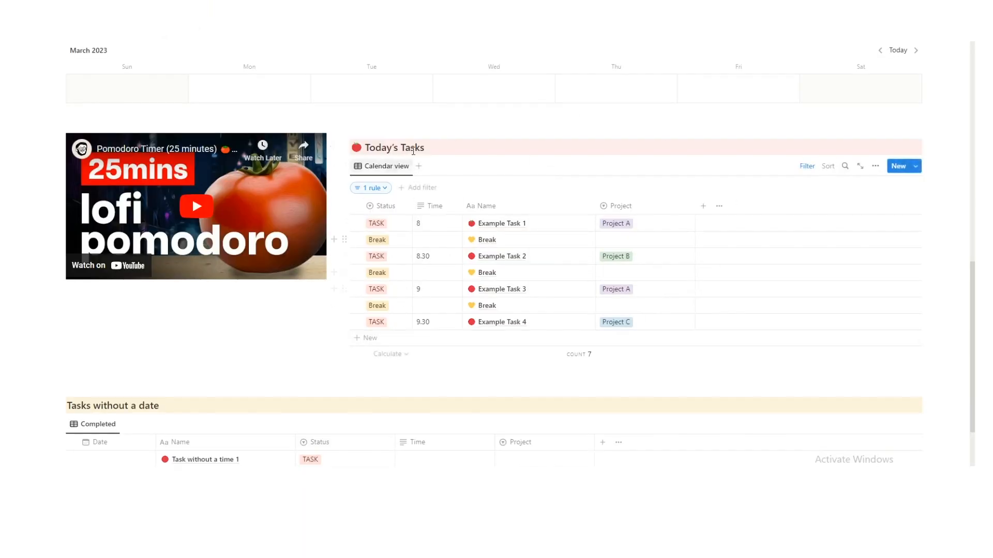
left_click(373, 188)
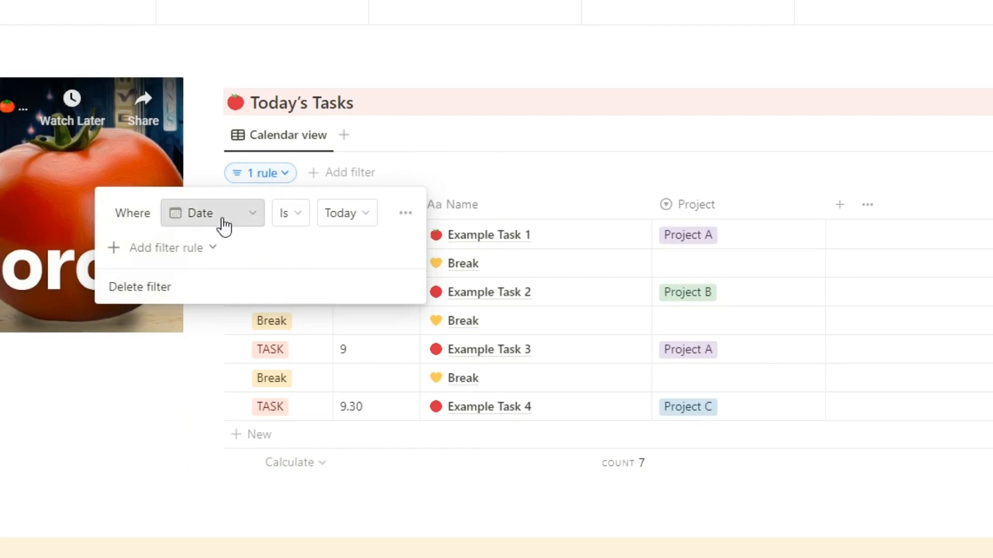
left_click(391, 109)
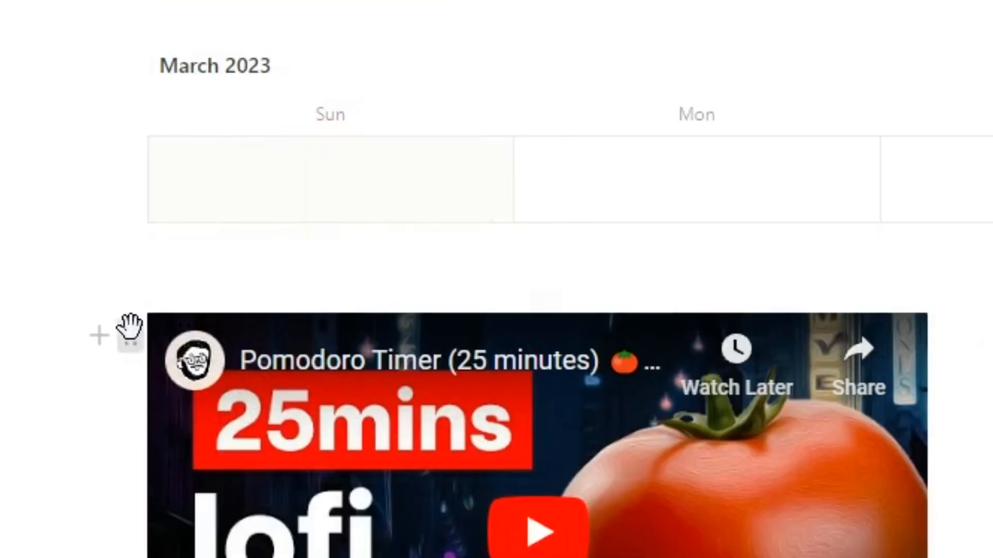
left_click(110, 100)
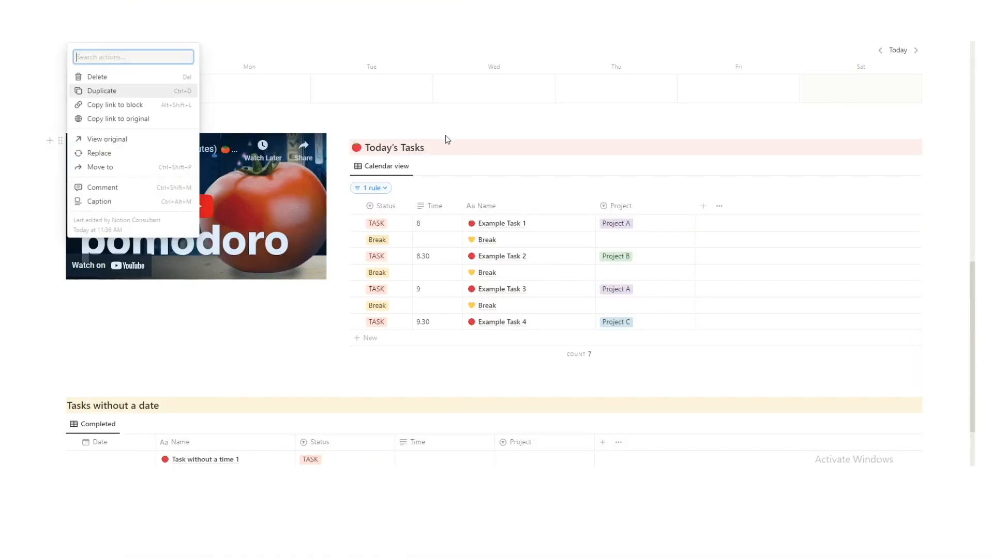
left_click(441, 147)
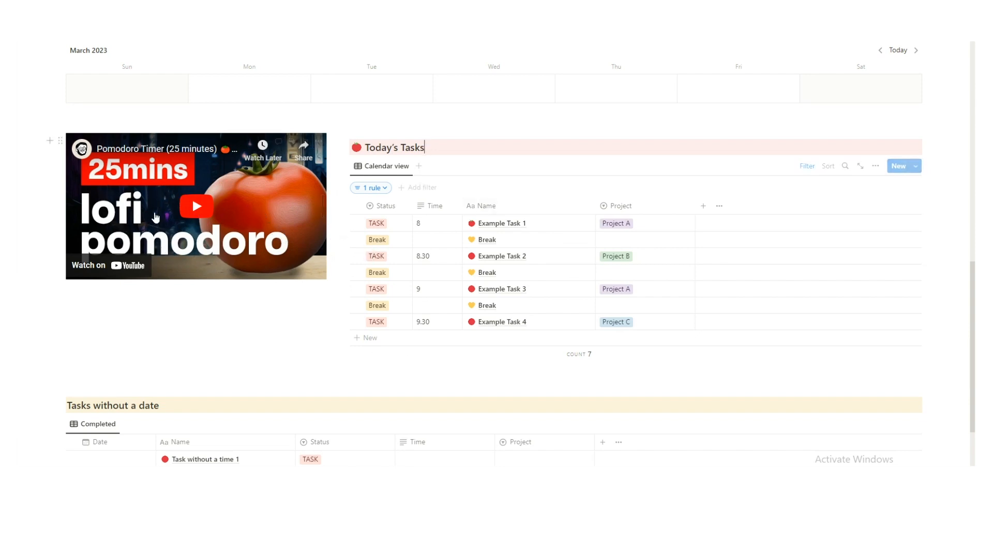
Play the embedded Pomodoro Timer video and pause it at 19:51.
left_click(174, 222)
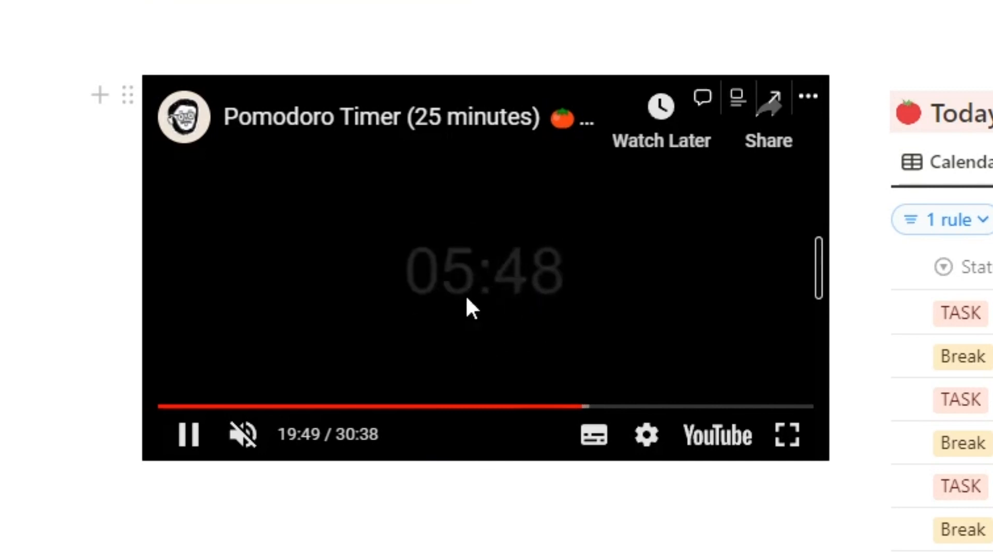
left_click(460, 311)
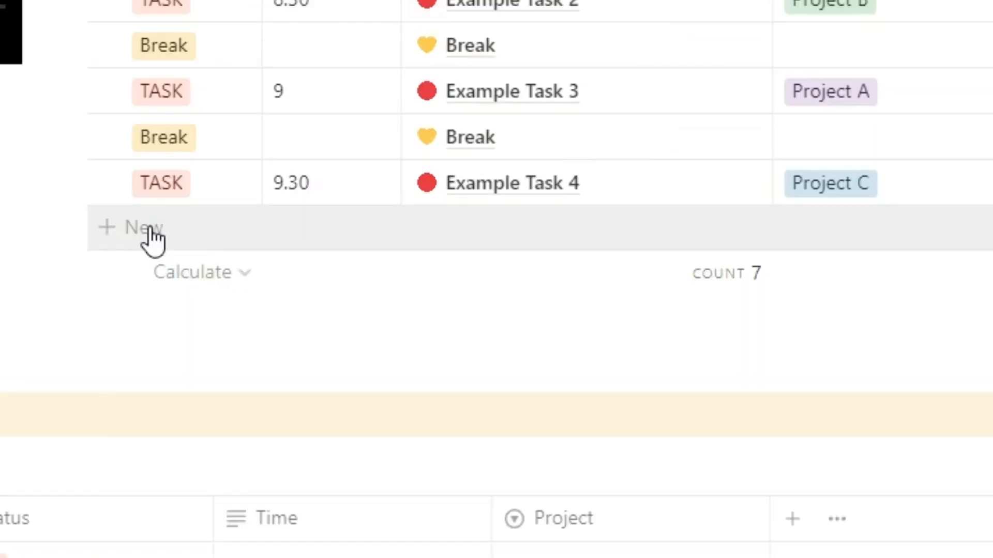
Add a Today's Tasks row with status Break named 'Break'.
left_click(371, 289)
left_click(212, 279)
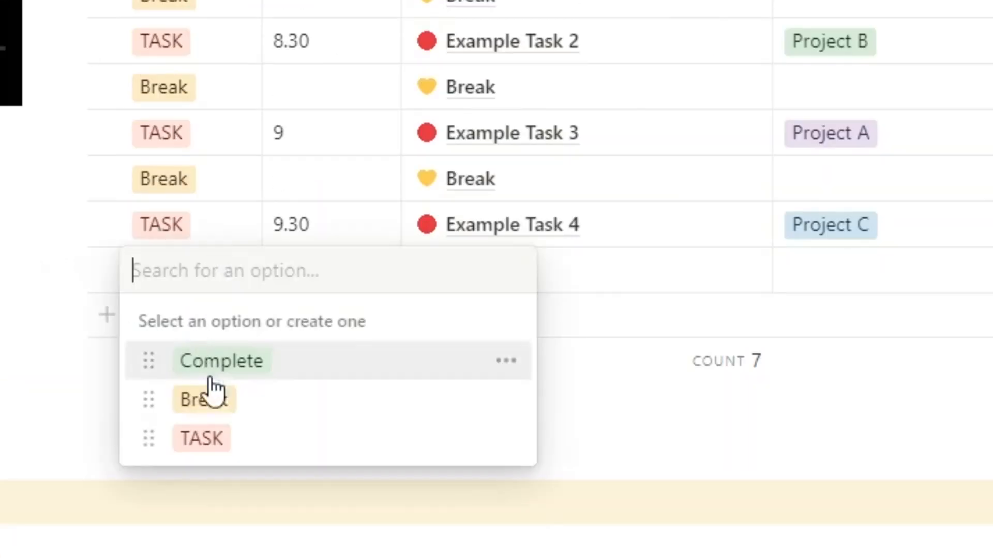
left_click(214, 438)
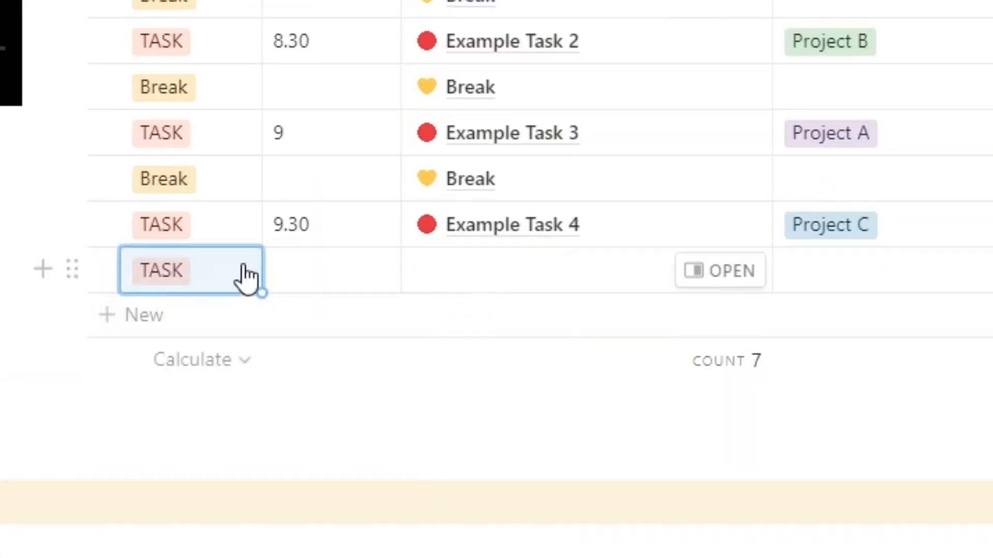
left_click(243, 274)
left_click(231, 403)
left_click(489, 280)
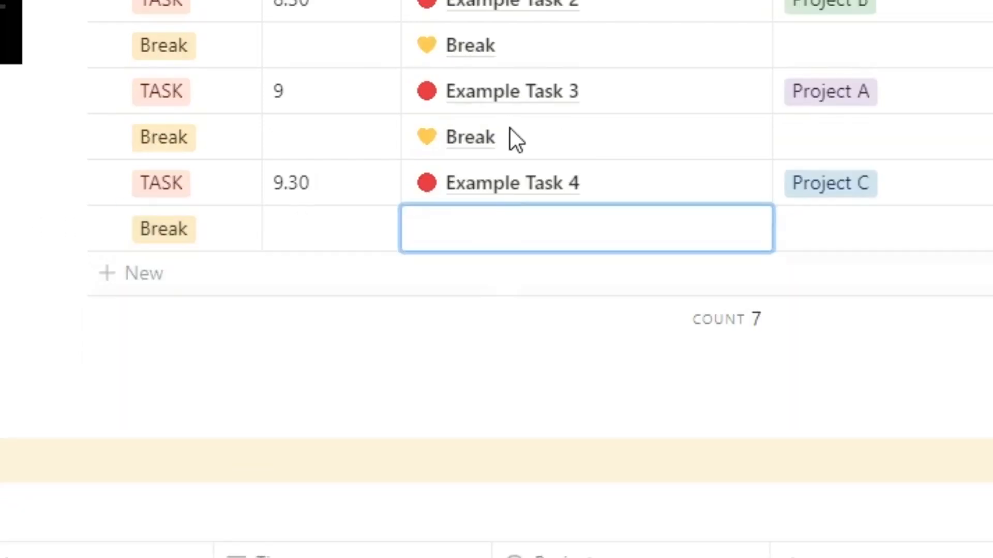
type("Break")
left_click(260, 262)
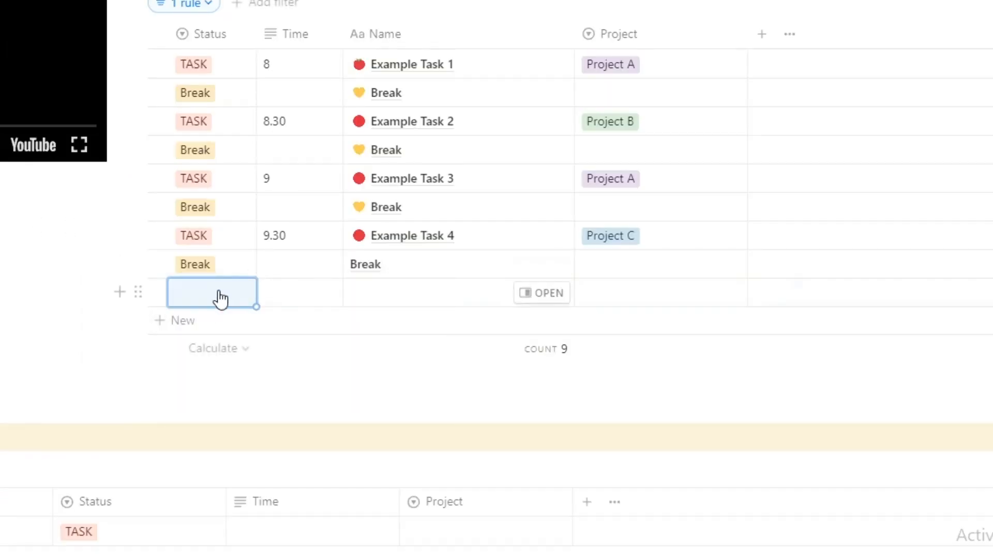
Add a TASK row 'Subscribe to Notion Setups' with Time 10.
left_click(221, 299)
left_click(237, 400)
left_click(407, 287)
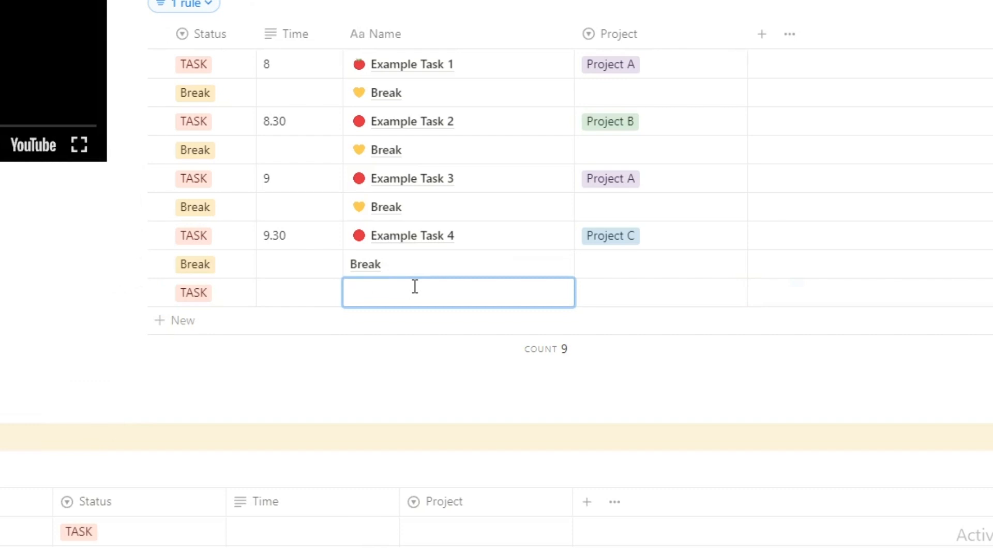
type("Subscribe to Notion Setup")
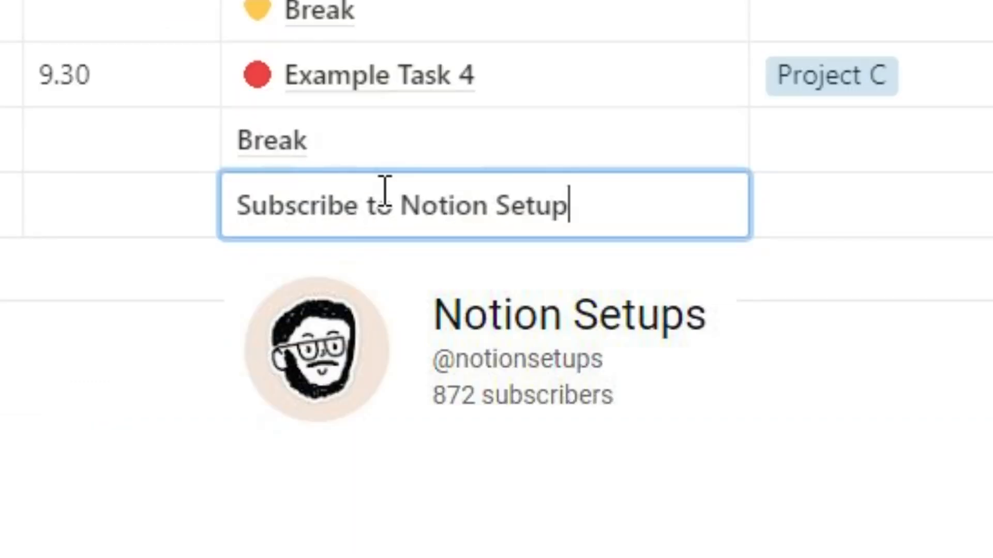
left_click(97, 180)
type("10")
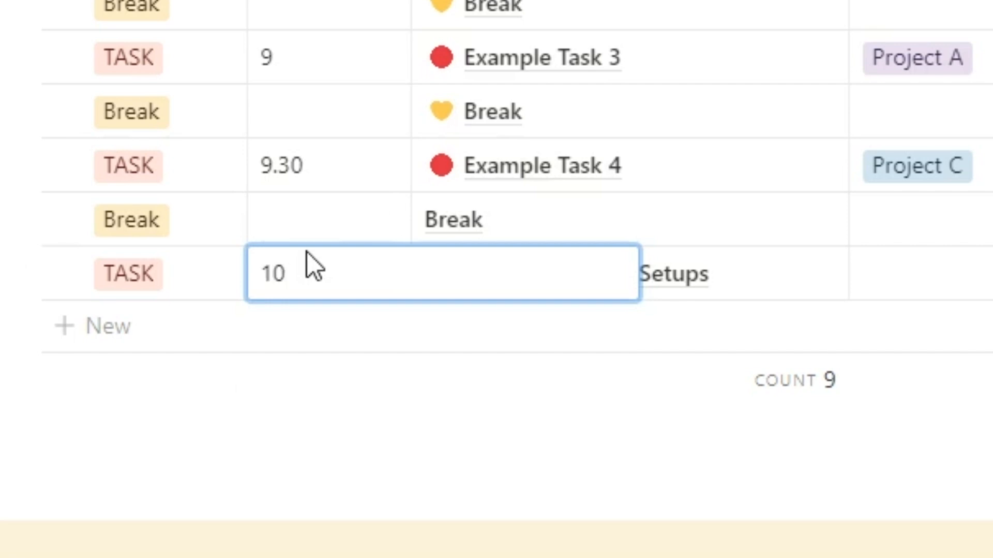
key("Return")
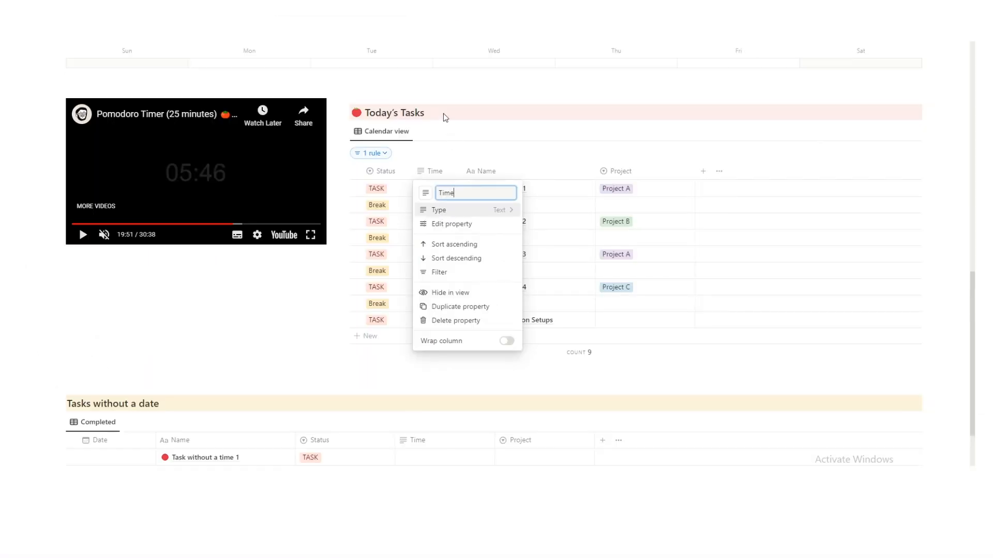
left_click(443, 117)
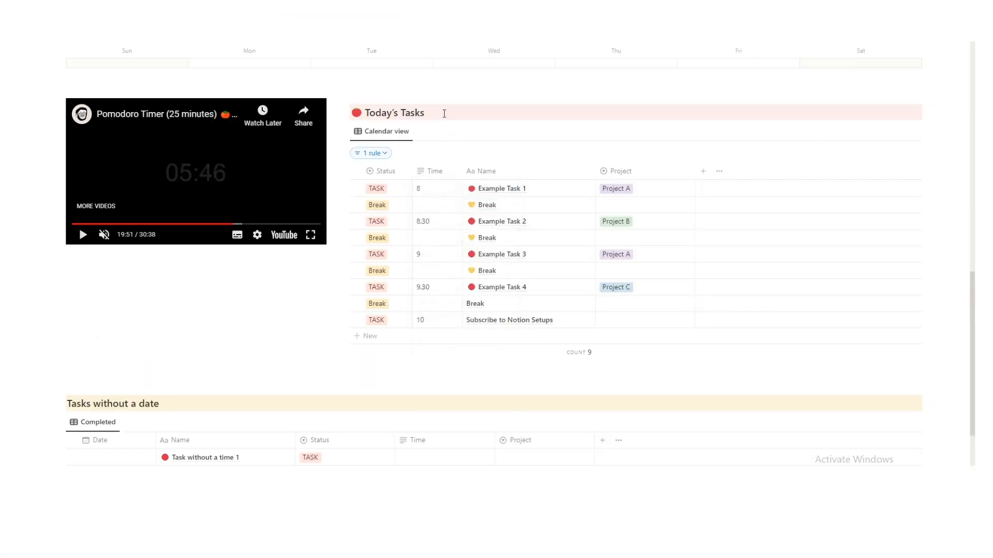
left_click(703, 171)
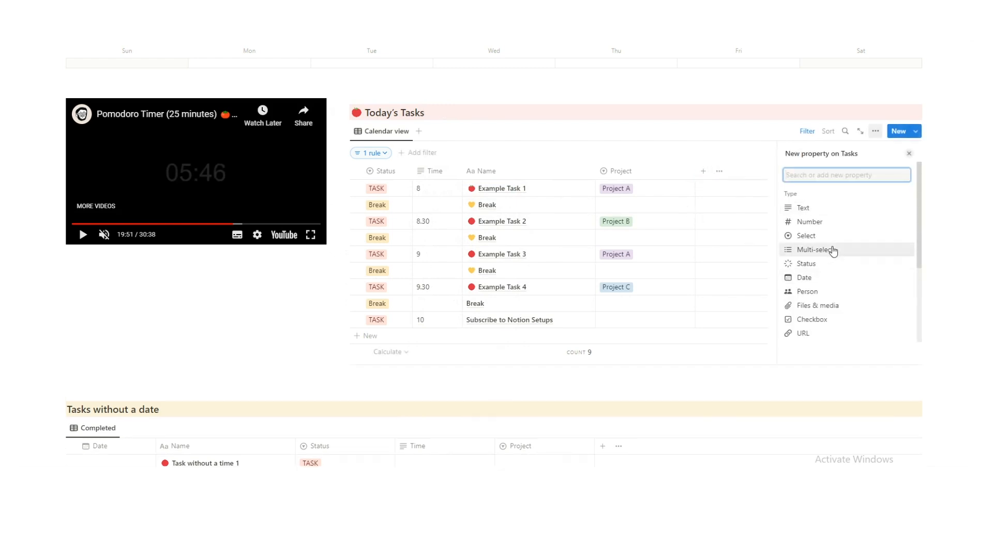
left_click(819, 283)
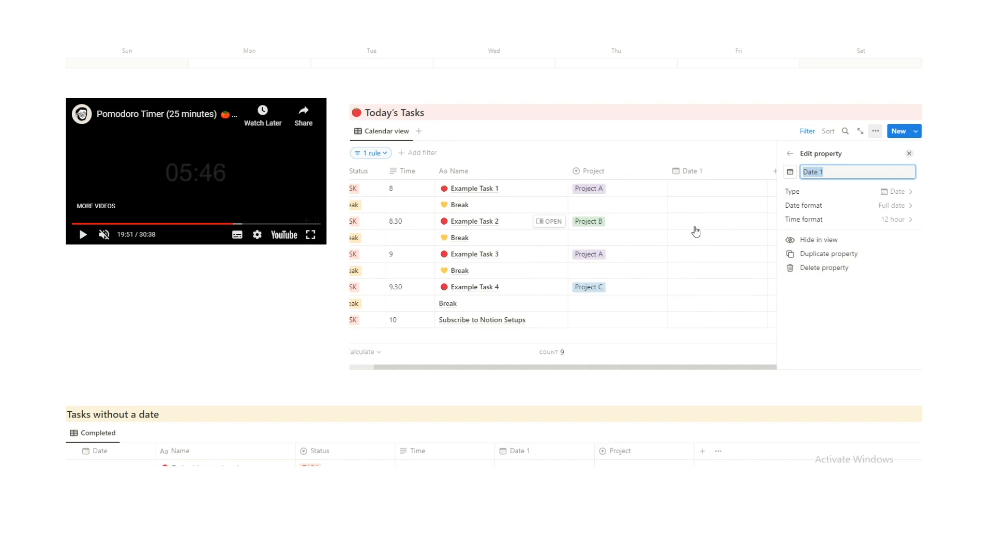
left_click(693, 197)
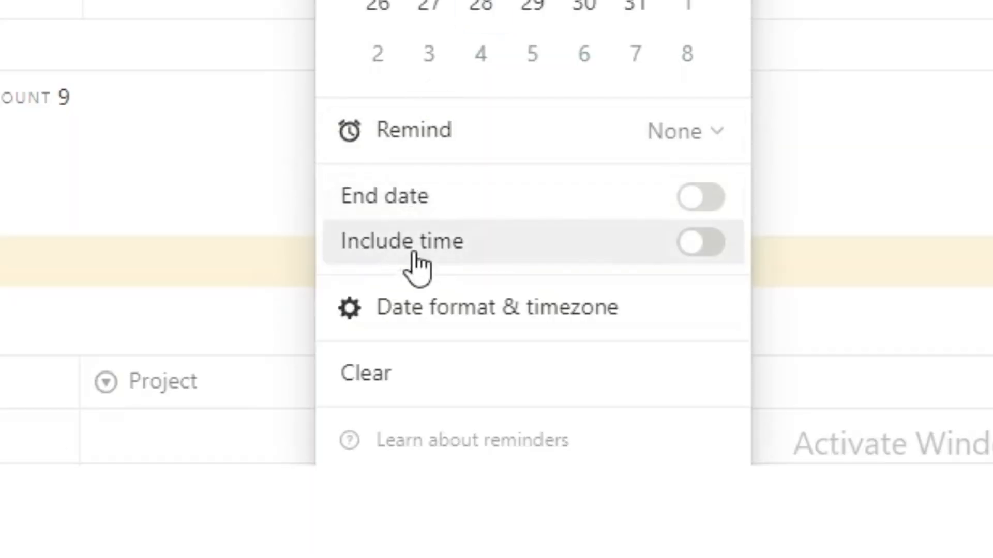
left_click(685, 248)
left_click(523, 135)
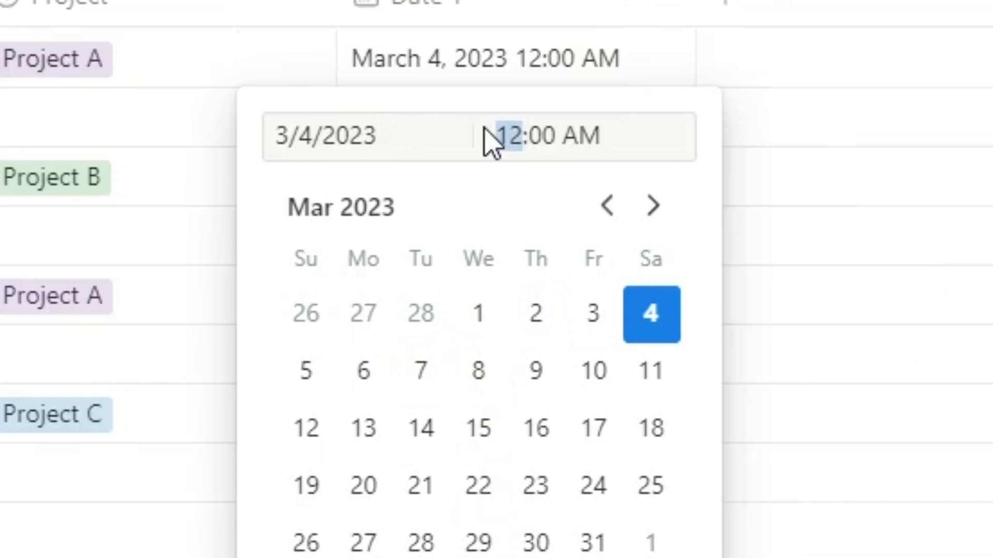
type("9")
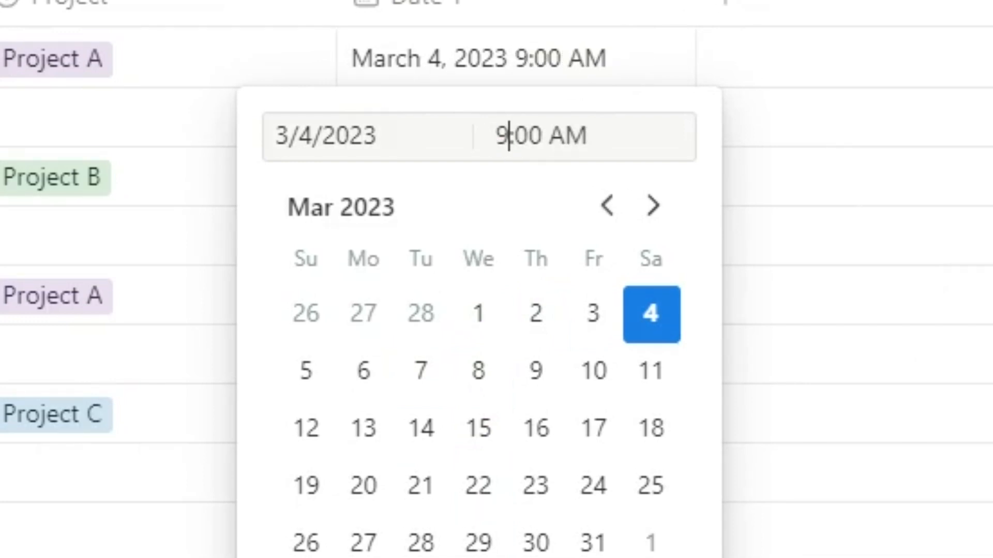
key("Escape")
left_click(734, 125)
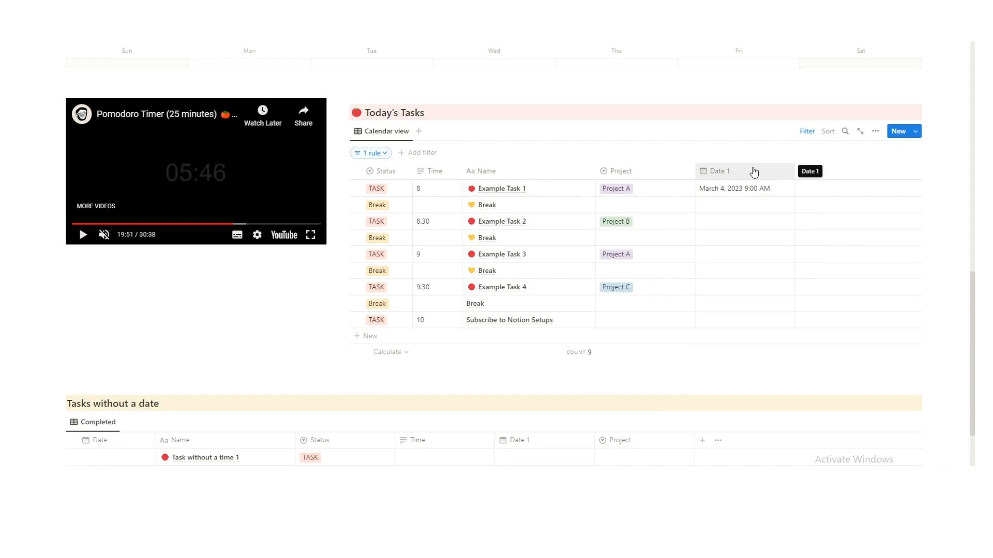
left_click(753, 173)
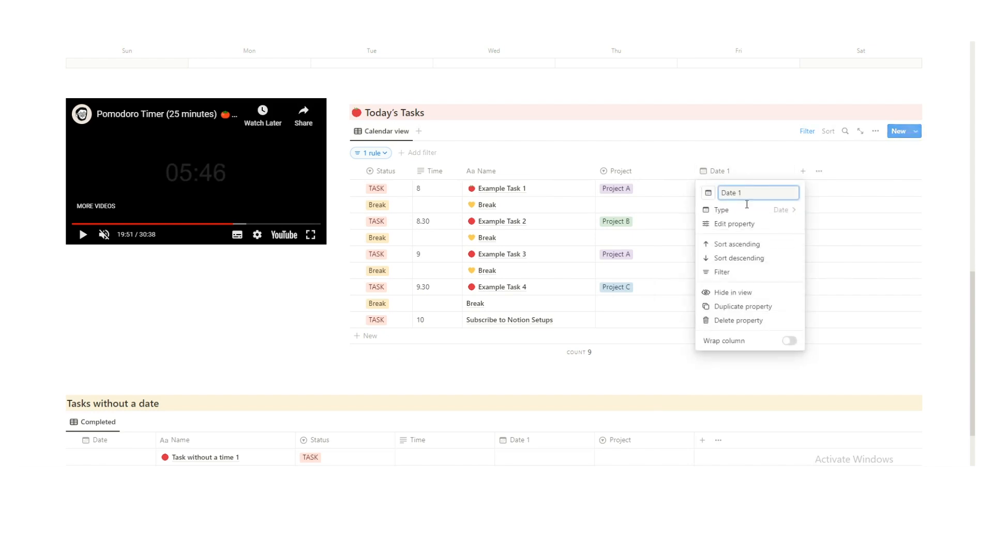
left_click(763, 324)
left_click(532, 263)
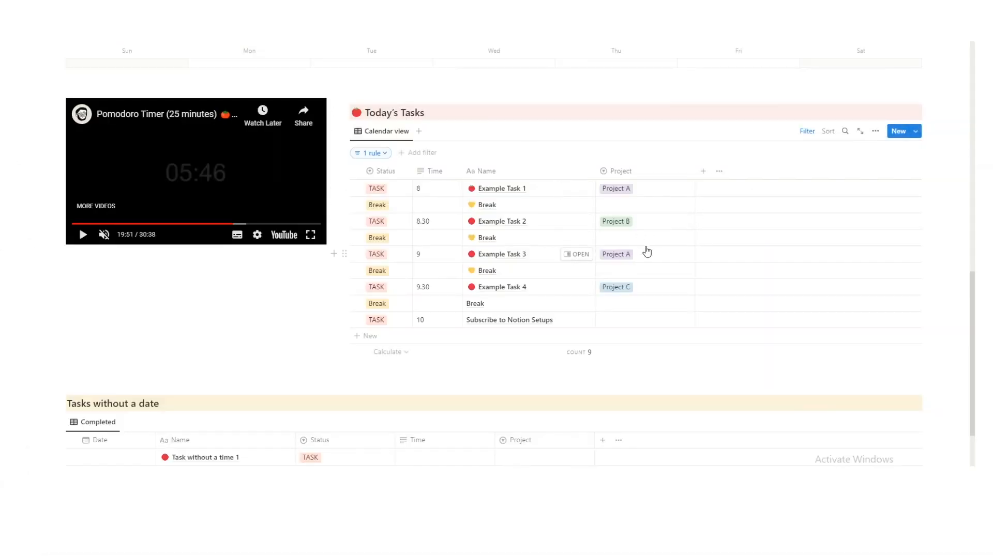
Drag Example Task 1 from the Sat 4 cell to Wed 8 on the Tasks calendar.
scroll(646, 252, "up", 10)
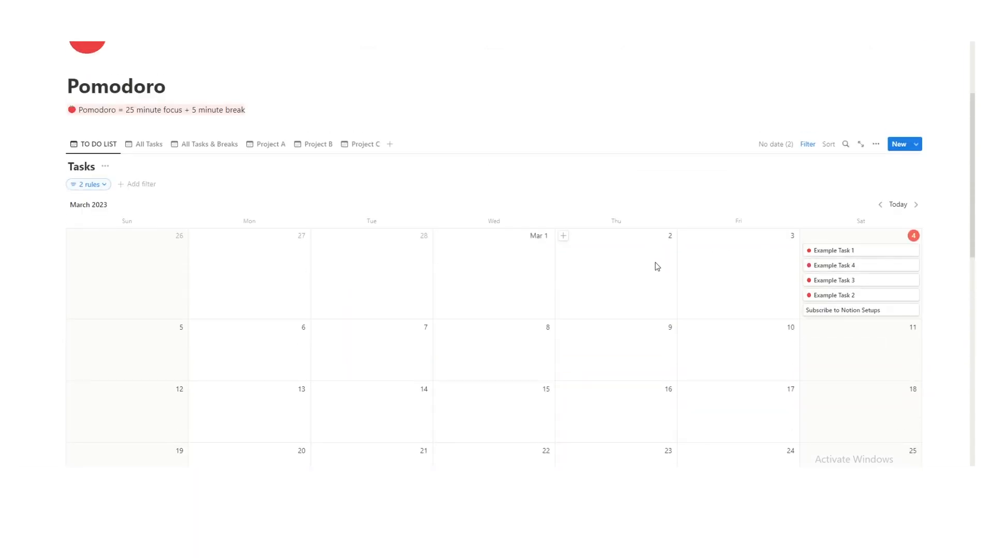
scroll(672, 259, "down", 2)
scroll(833, 155, "down", 5)
scroll(800, 178, "up", 5)
scroll(869, 155, "down", 5)
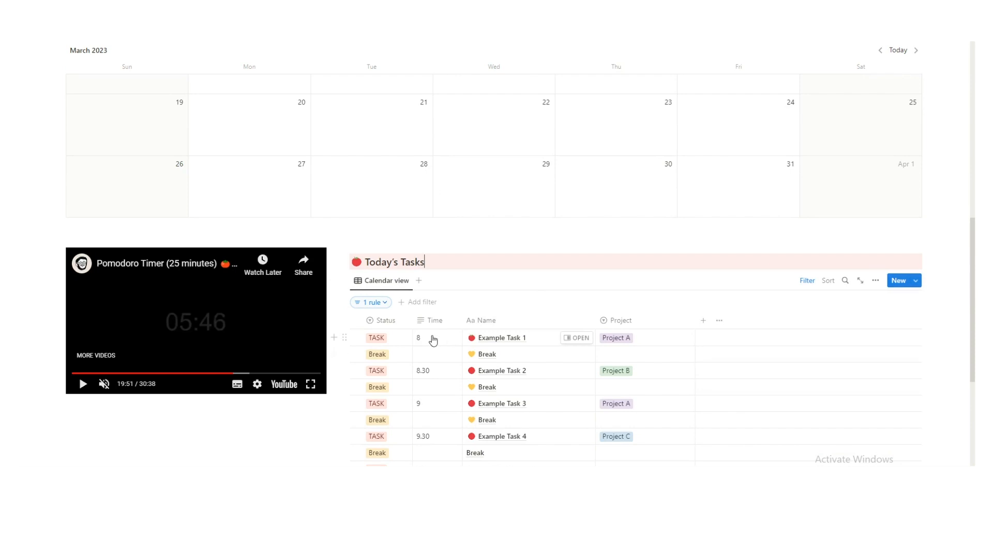
scroll(522, 319, "up", 5)
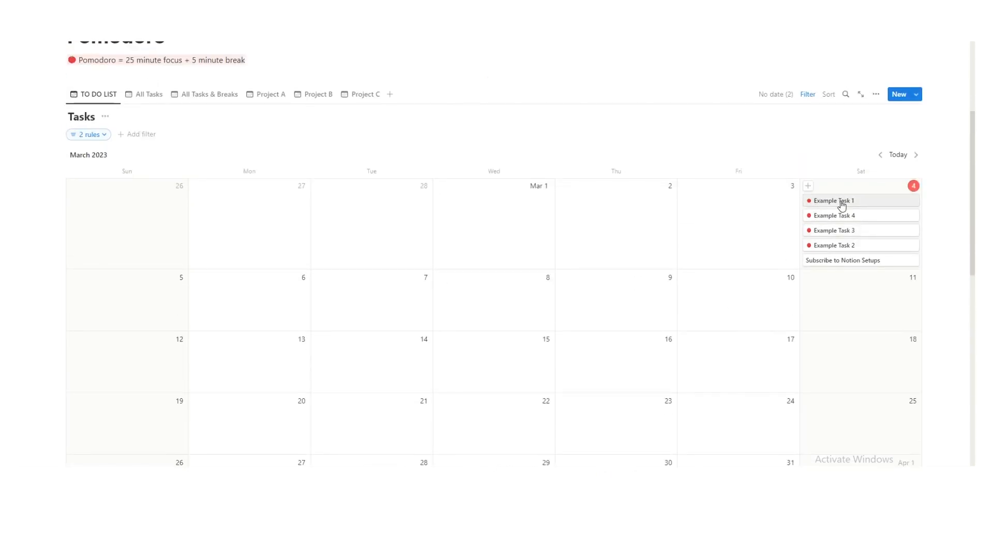
left_click_drag(833, 202, 501, 309)
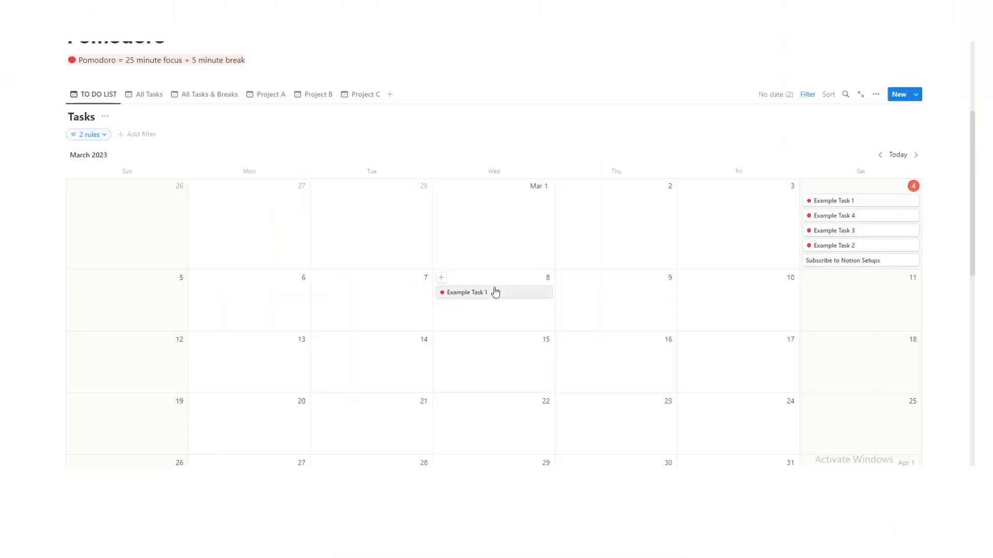
scroll(494, 293, "down", 6)
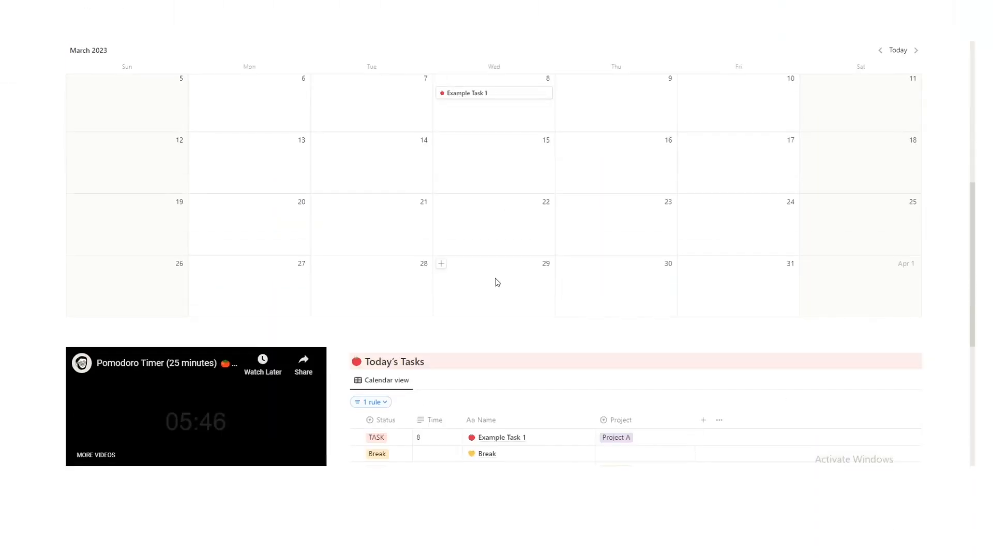
Change the Today's Tasks filter to the custom date March 8, 2023.
left_click(369, 302)
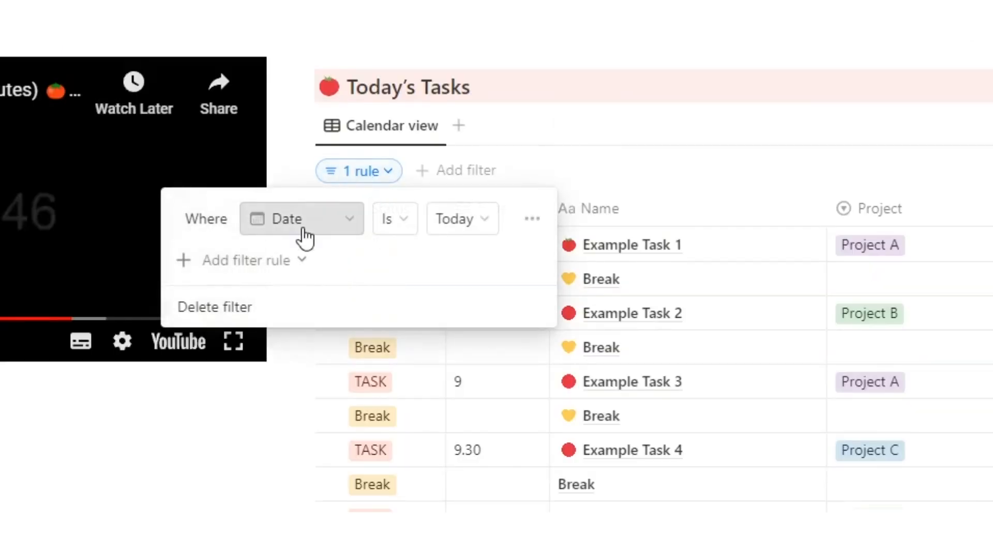
left_click(468, 223)
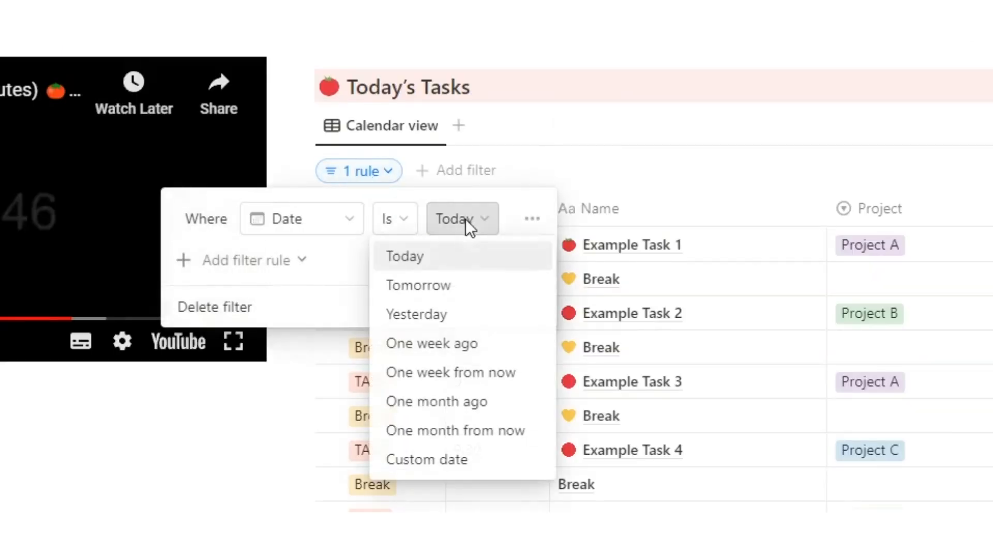
left_click(429, 460)
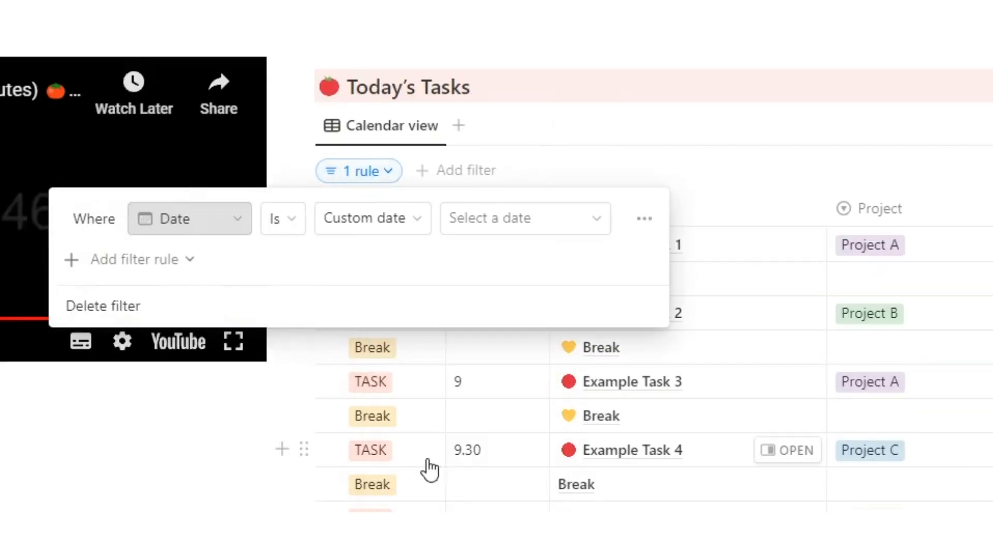
left_click(488, 224)
left_click(525, 396)
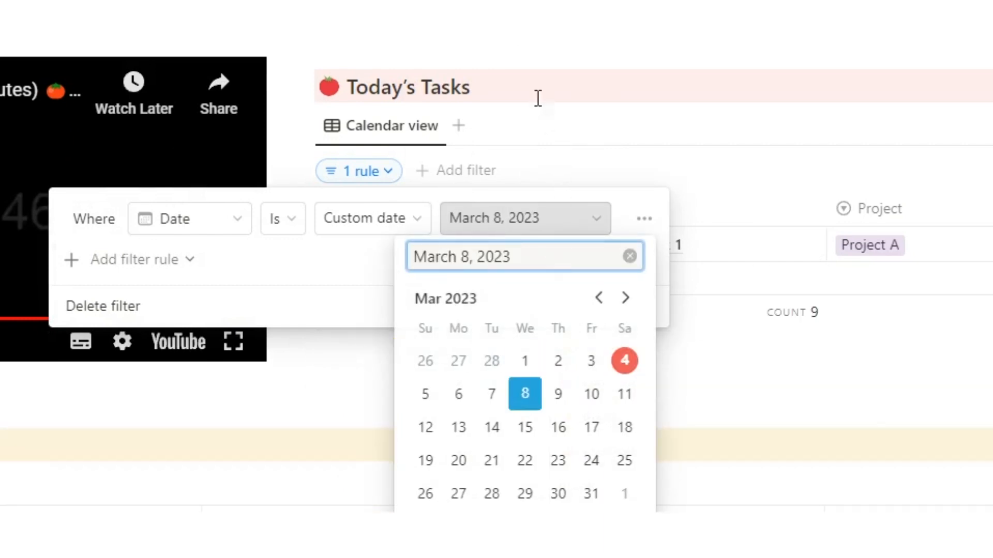
left_click(538, 98)
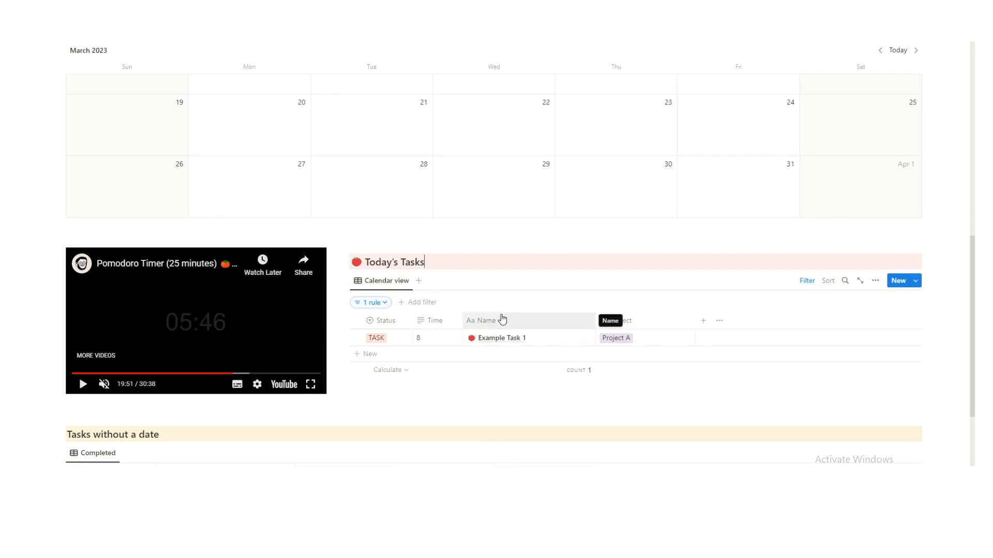
Drag Example Task 3 from March 4 to March 10 on the calendar.
scroll(501, 319, "up", 5)
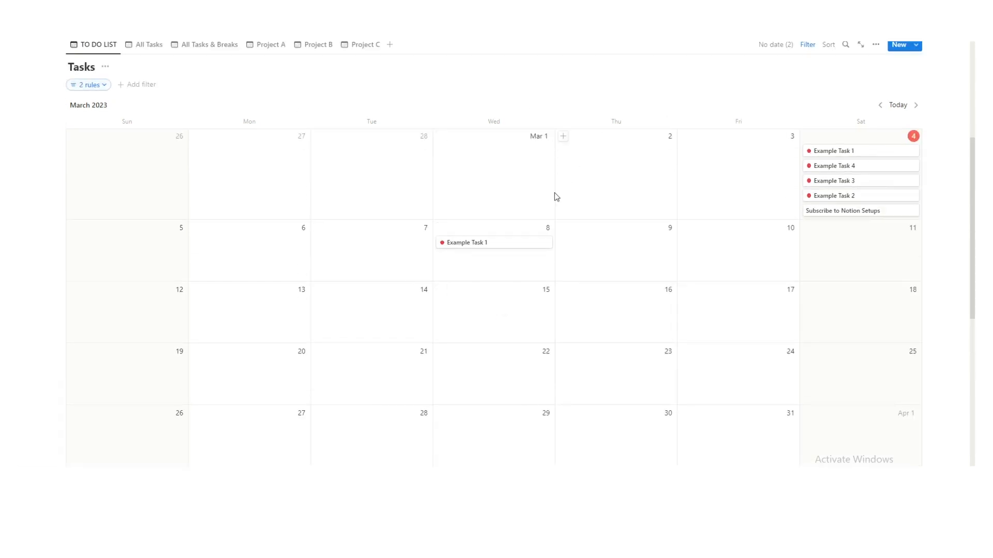
left_click_drag(846, 182, 739, 252)
scroll(729, 261, "down", 5)
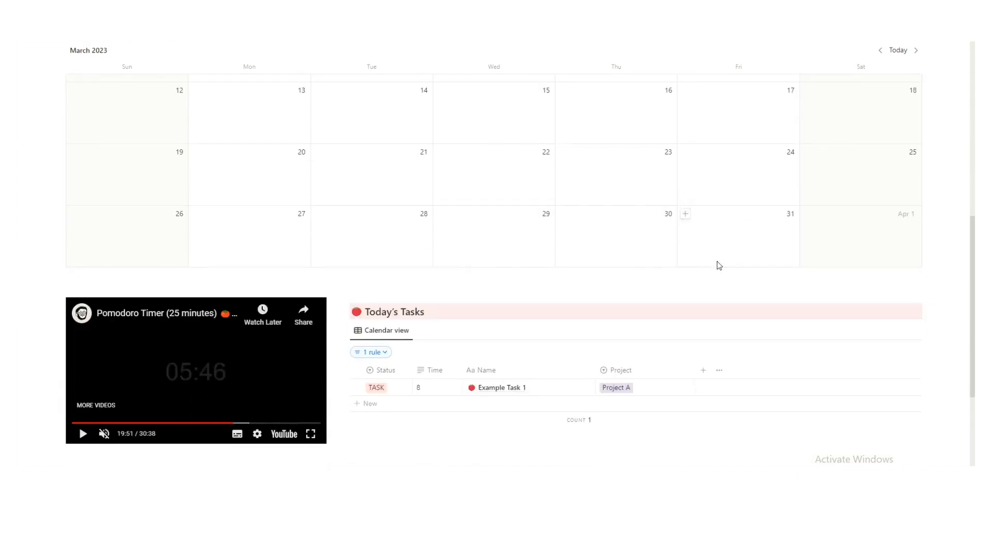
Change the Today's Tasks filter date to March 10, 2023.
left_click(370, 202)
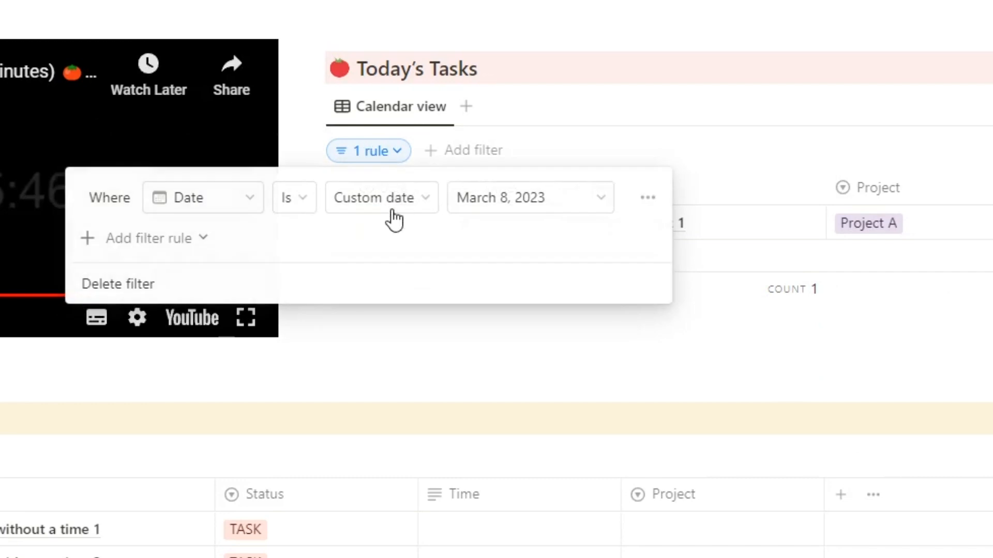
left_click(432, 224)
left_click(594, 376)
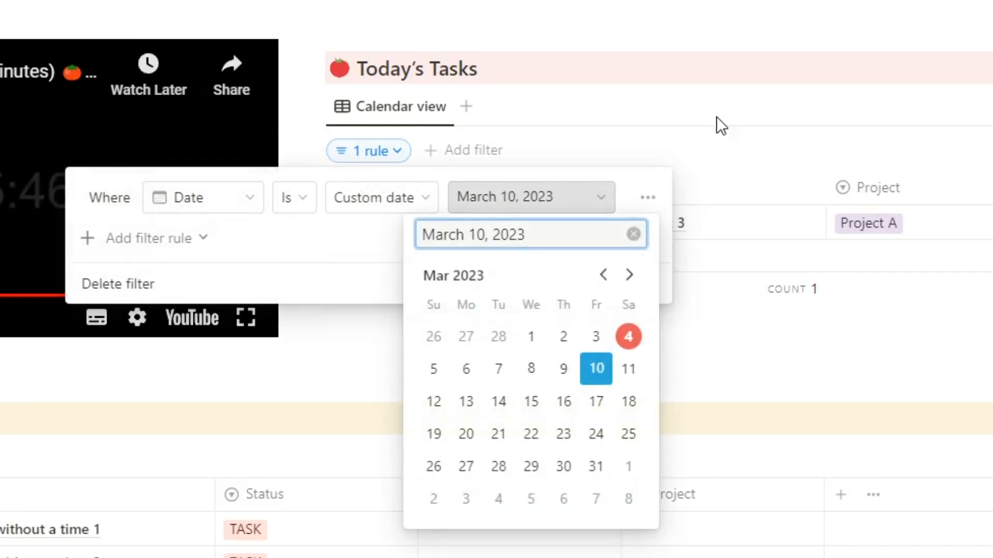
left_click(707, 61)
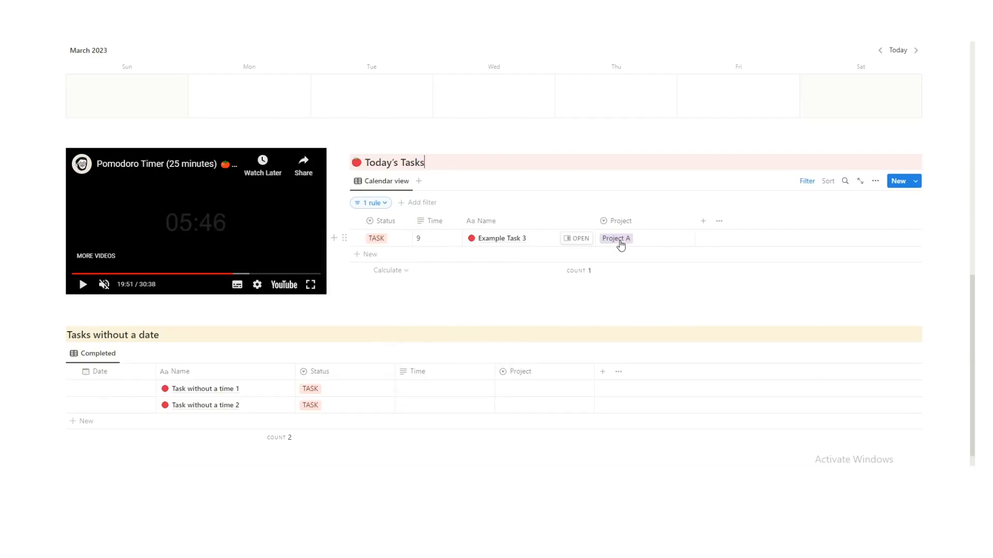
Copy Example Task 3 onto March 17 and 24, then confirm the filter reads Date is Today.
scroll(733, 213, "up", 4)
left_click_drag(745, 95, 749, 226)
scroll(733, 250, "up", 3)
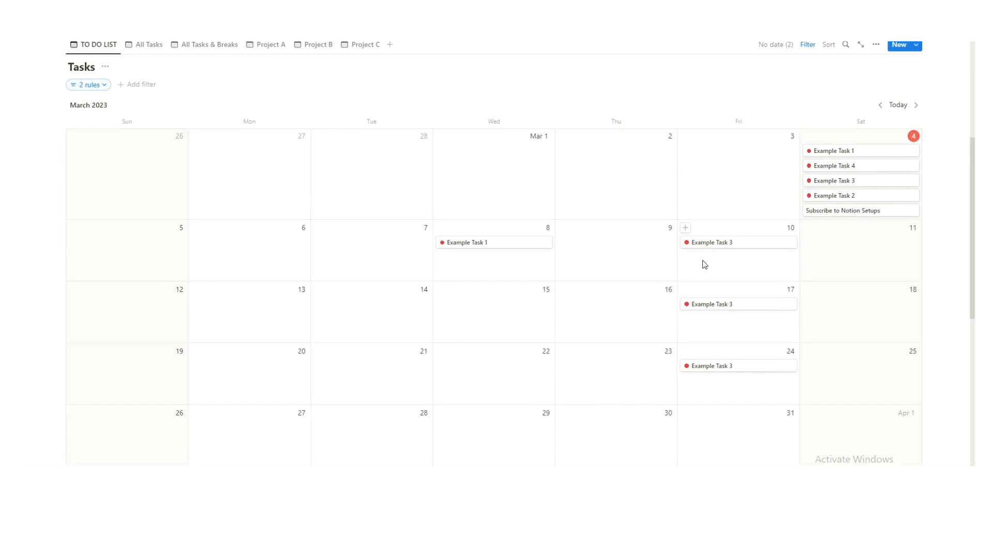
scroll(699, 250, "down", 4)
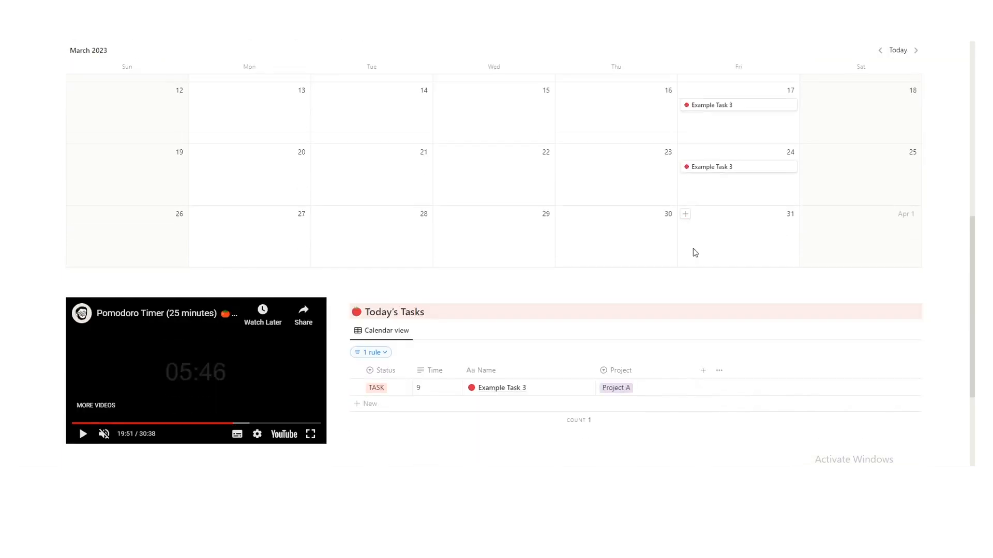
left_click(372, 355)
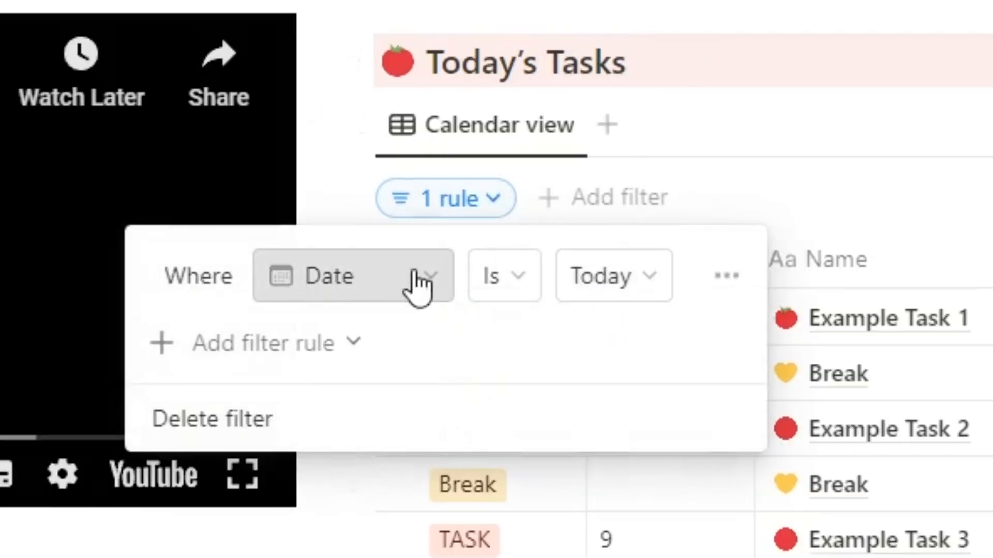
left_click(743, 40)
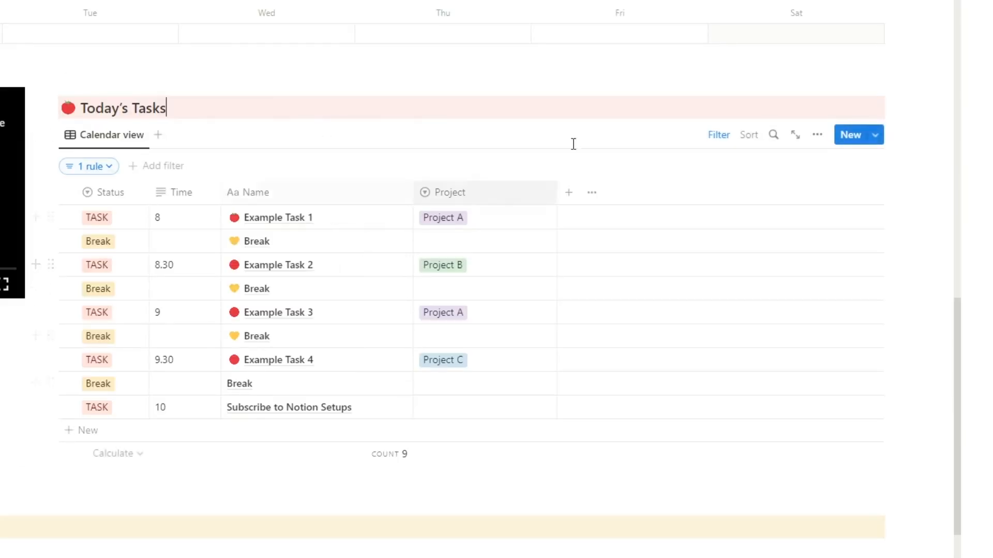
Create a Break entry from the template and drag it below Subscribe to Notion Setups.
left_click(847, 135)
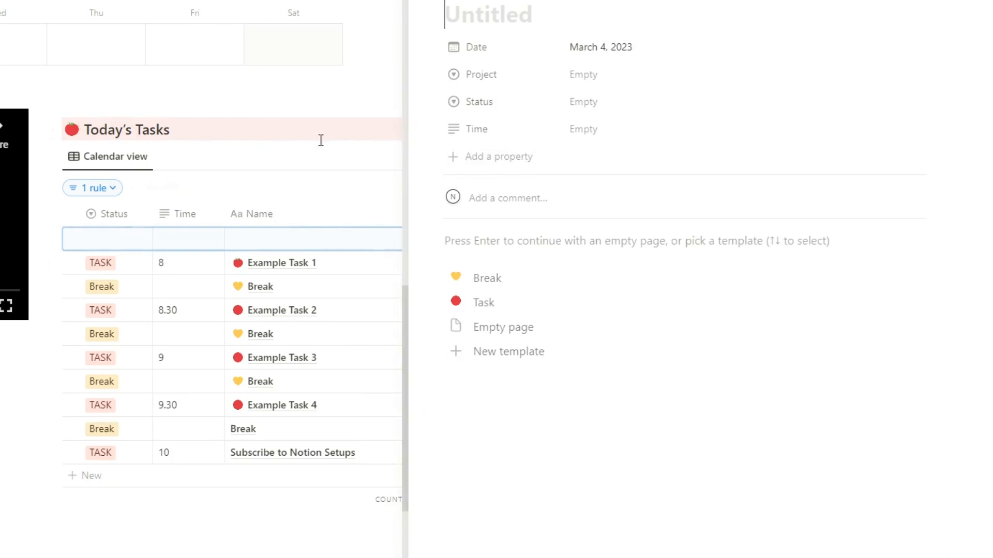
left_click(512, 283)
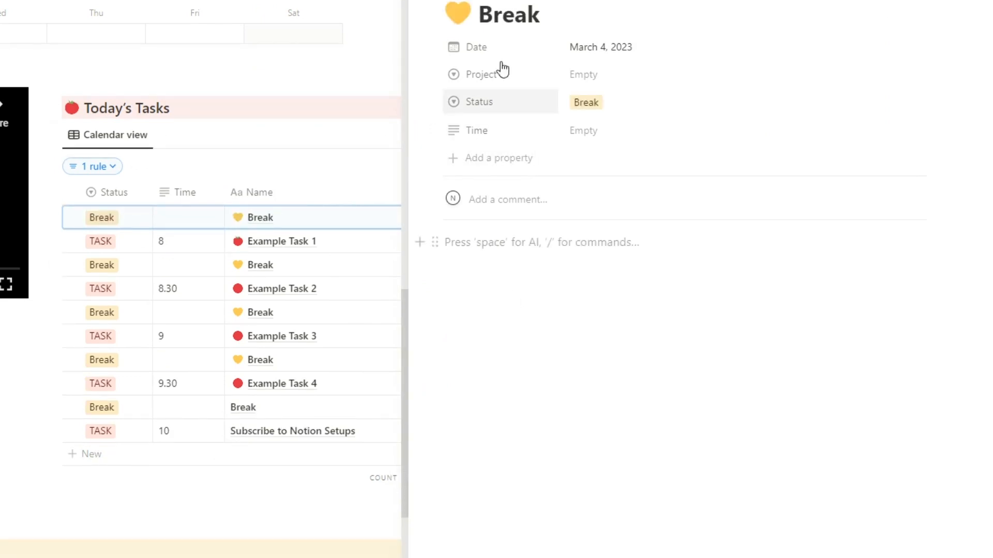
left_click(240, 142)
left_click_drag(54, 220, 67, 443)
scroll(401, 266, "up", 2)
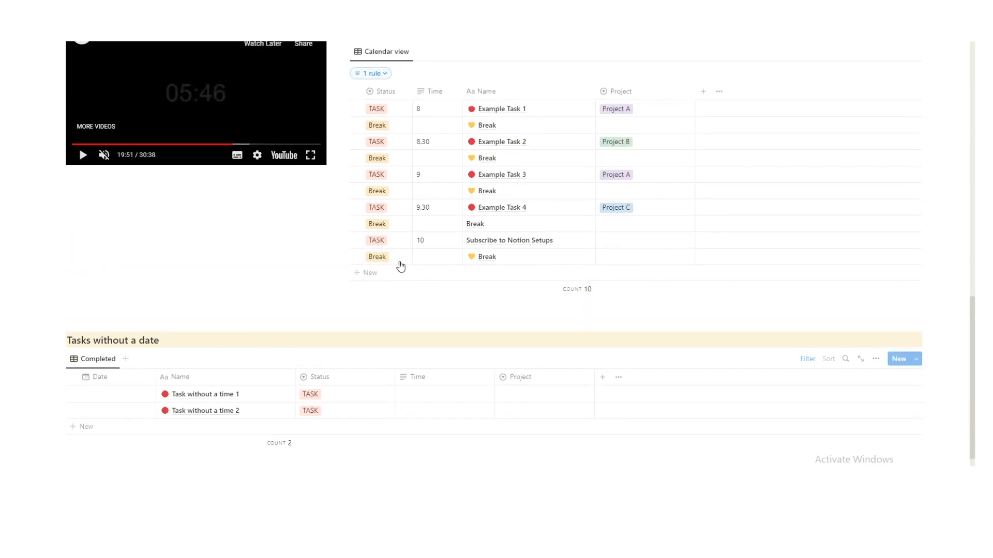
scroll(217, 344, "down", 1)
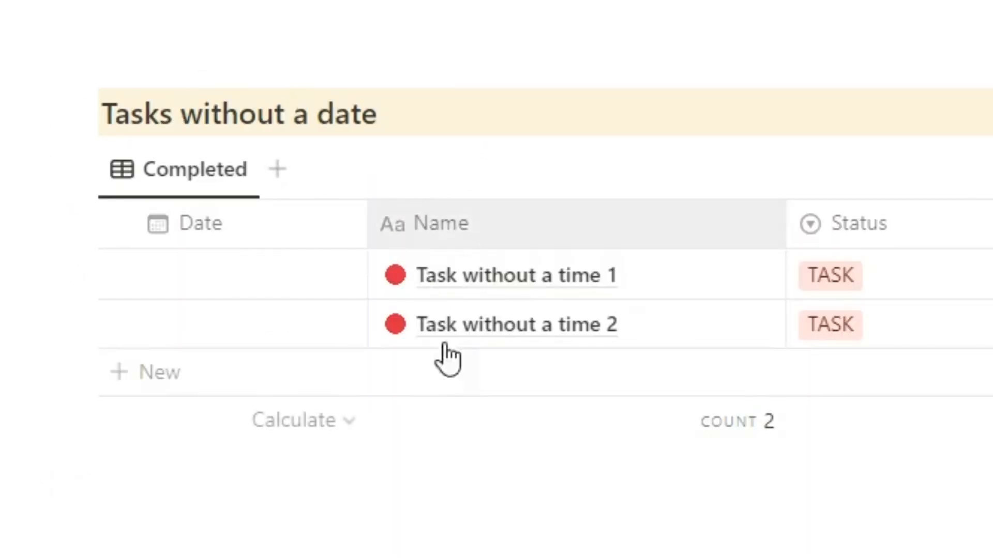
scroll(355, 351, "up", 5)
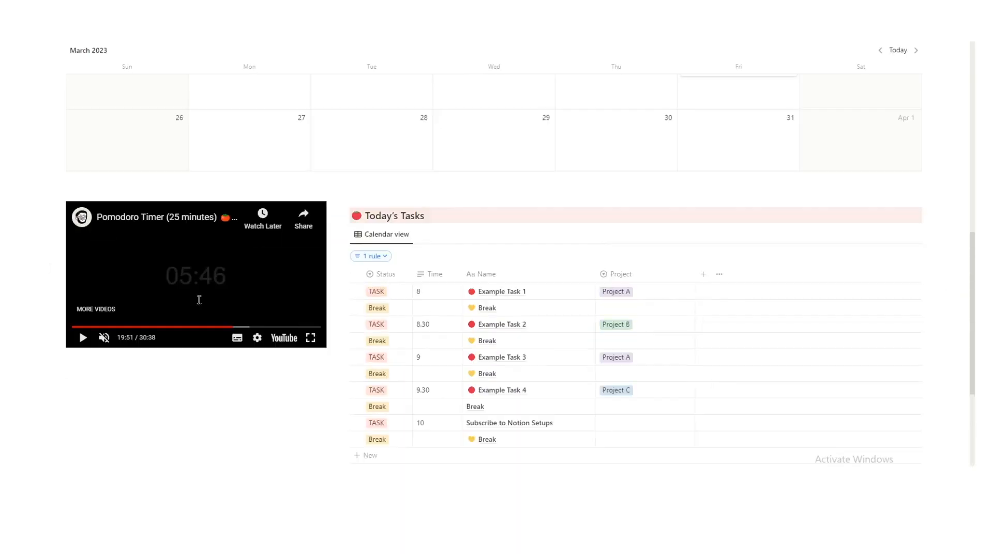
scroll(714, 331, "down", 10)
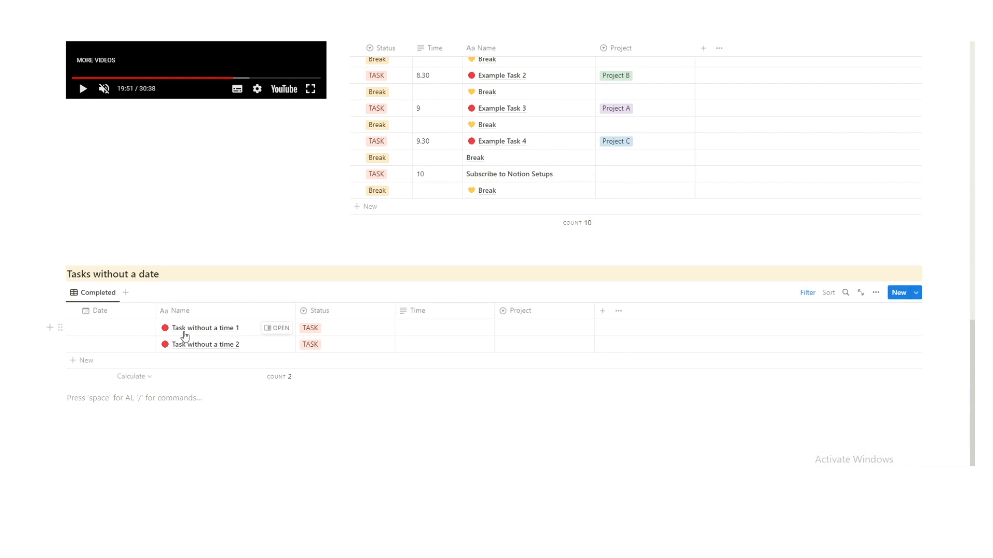
left_click_drag(66, 345, 358, 213)
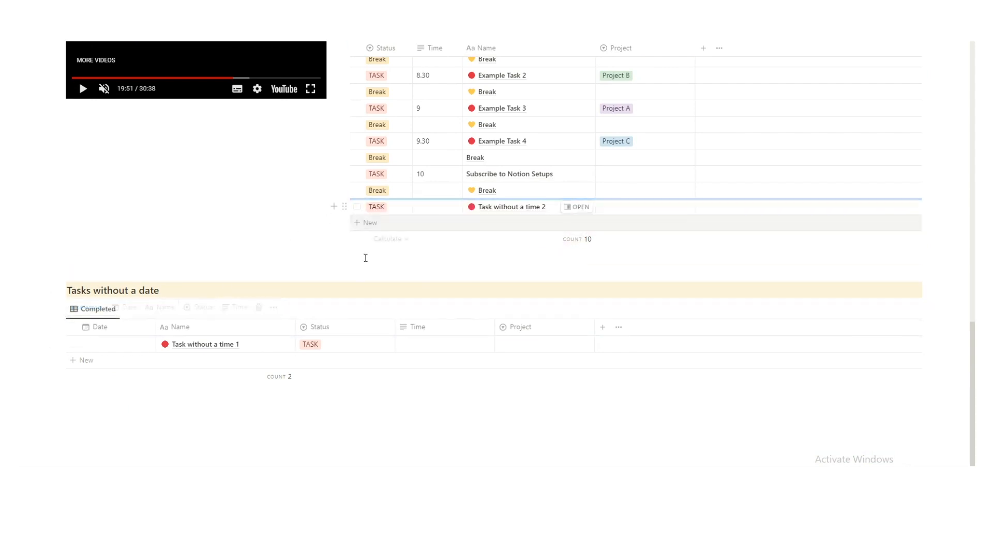
left_click(515, 212)
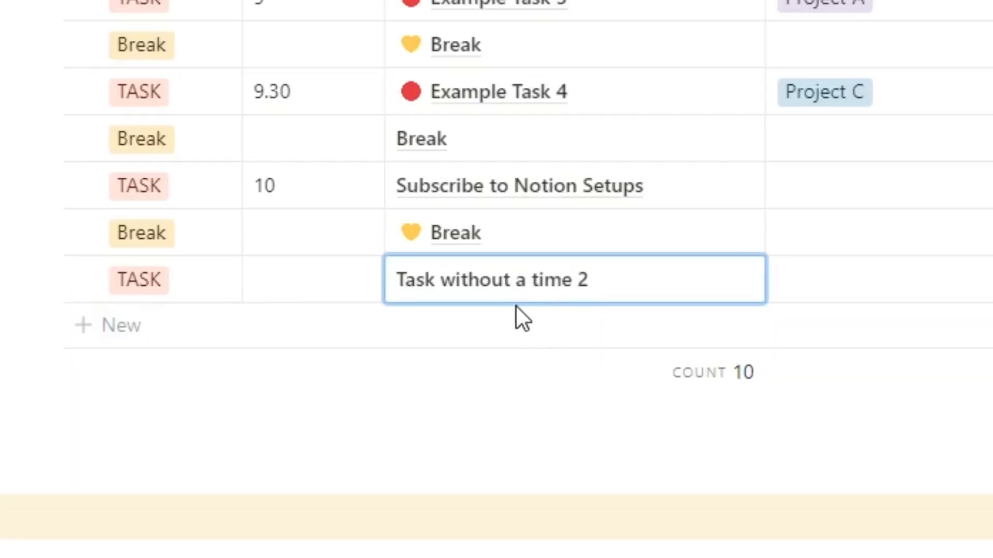
key("ctrl+a")
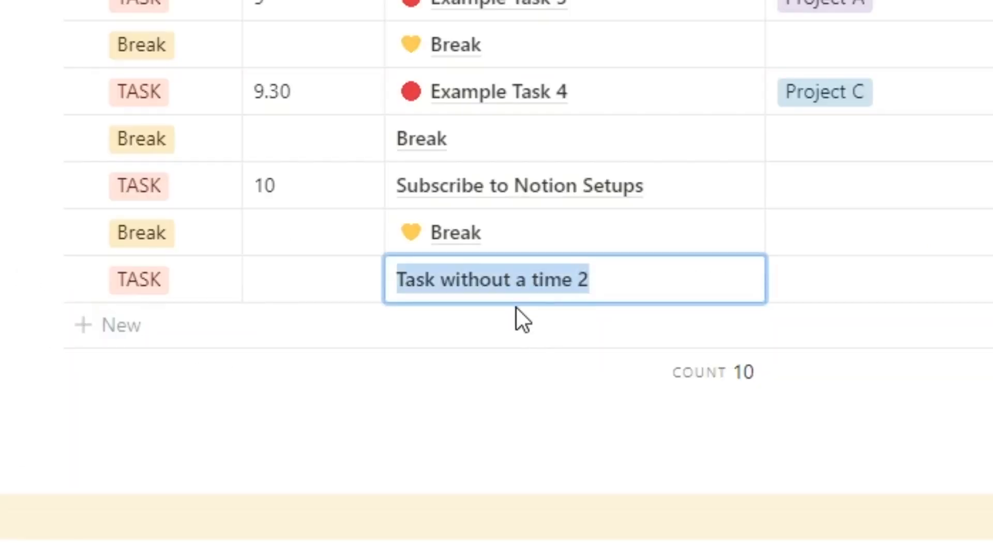
type("Running")
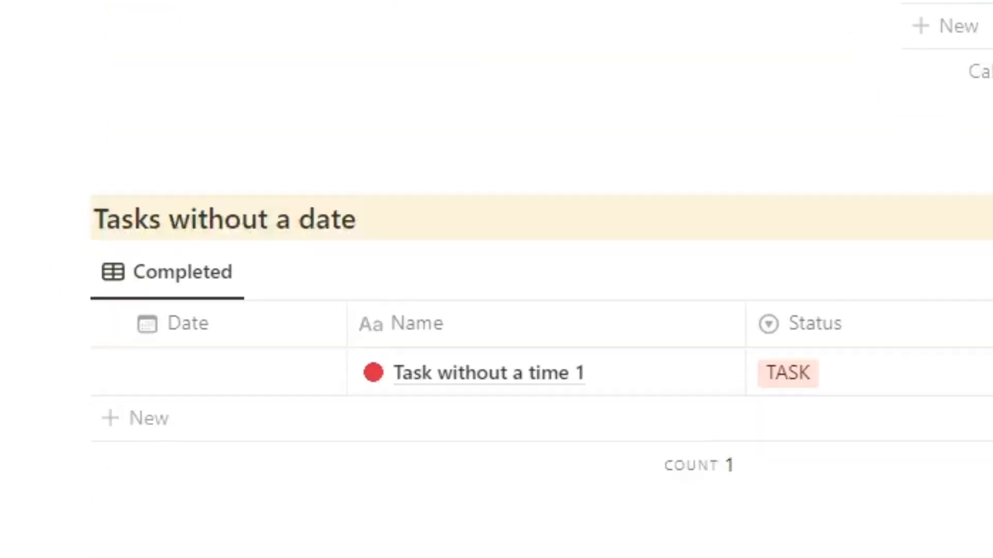
scroll(496, 310, "down", 1)
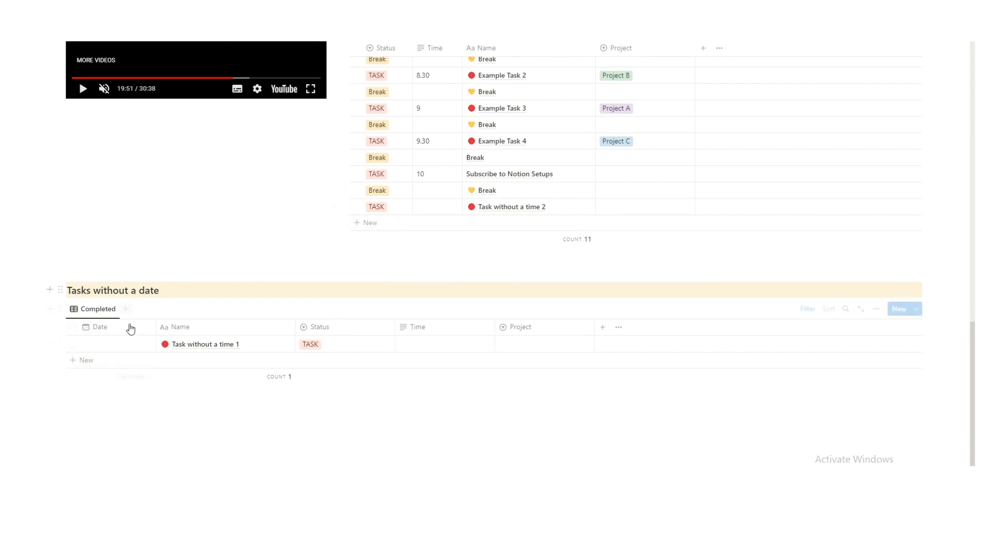
scroll(585, 293, "up", 3)
scroll(483, 288, "up", 2)
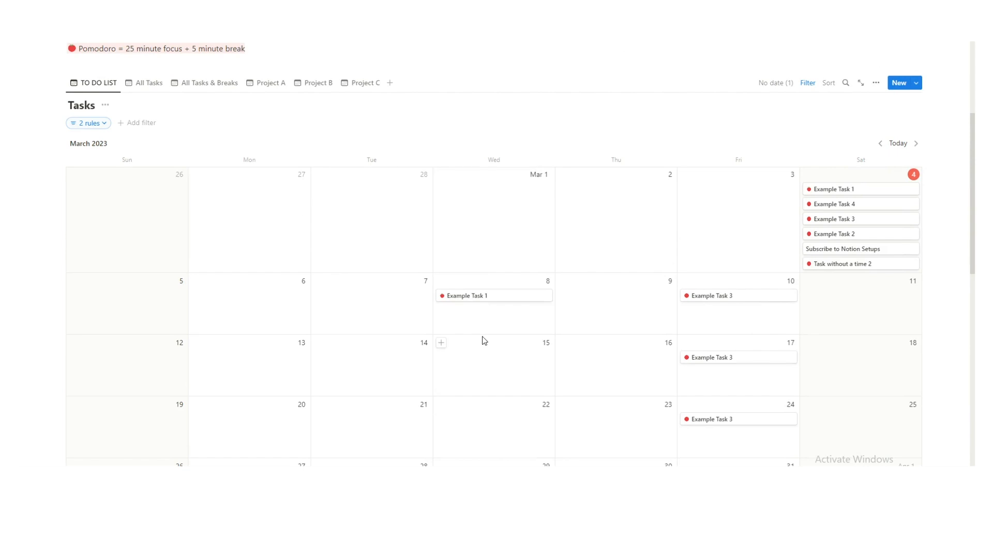
scroll(462, 308, "down", 13)
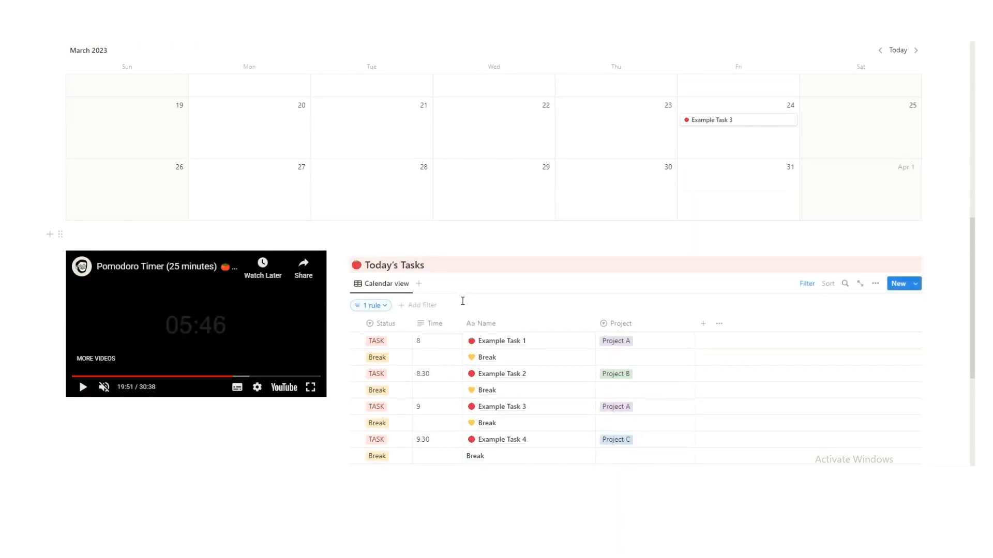
left_click_drag(345, 157, 175, 310)
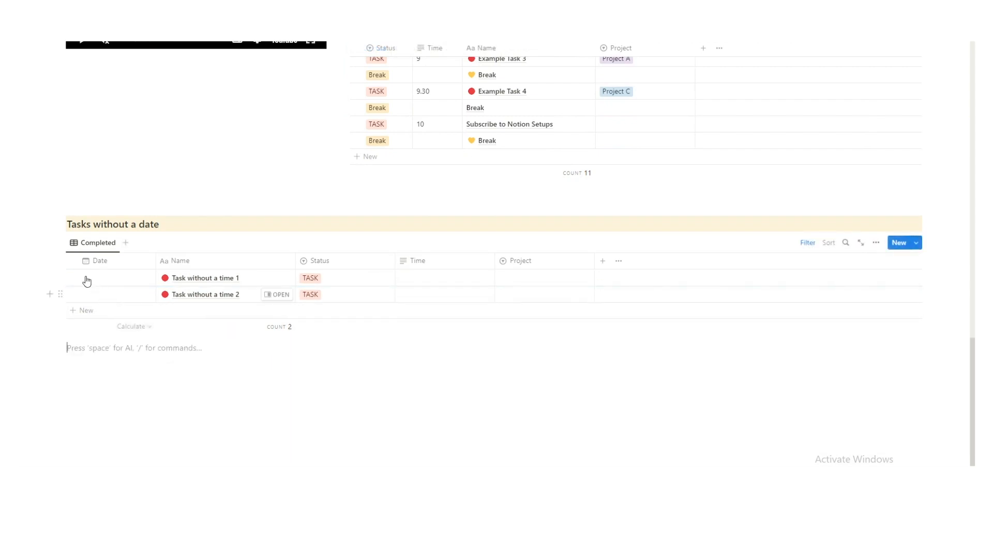
scroll(286, 243, "up", 3)
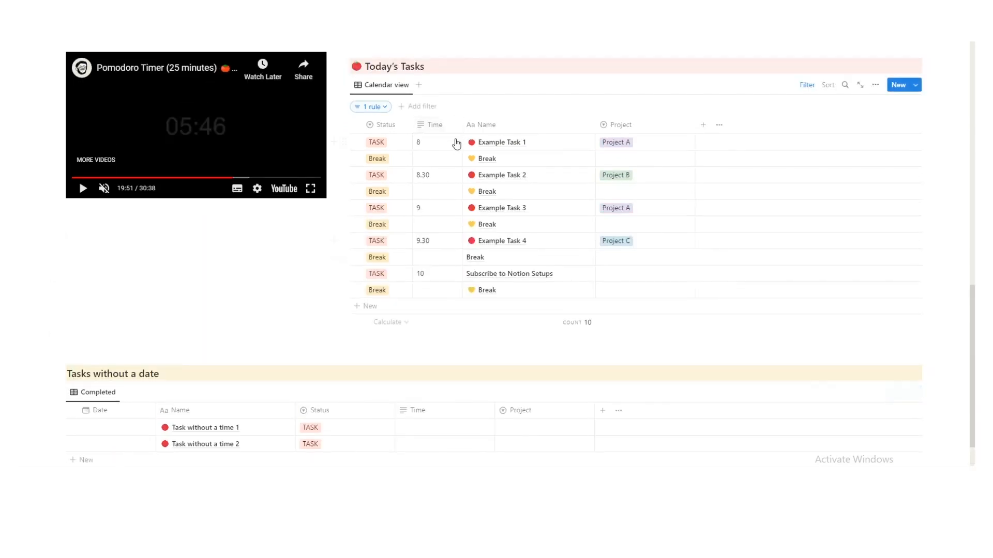
scroll(222, 321, "down", 2)
Rename the task 'Task without a time 1' to 'Write book'.
left_click(223, 327)
key("ctrl+a")
type("W")
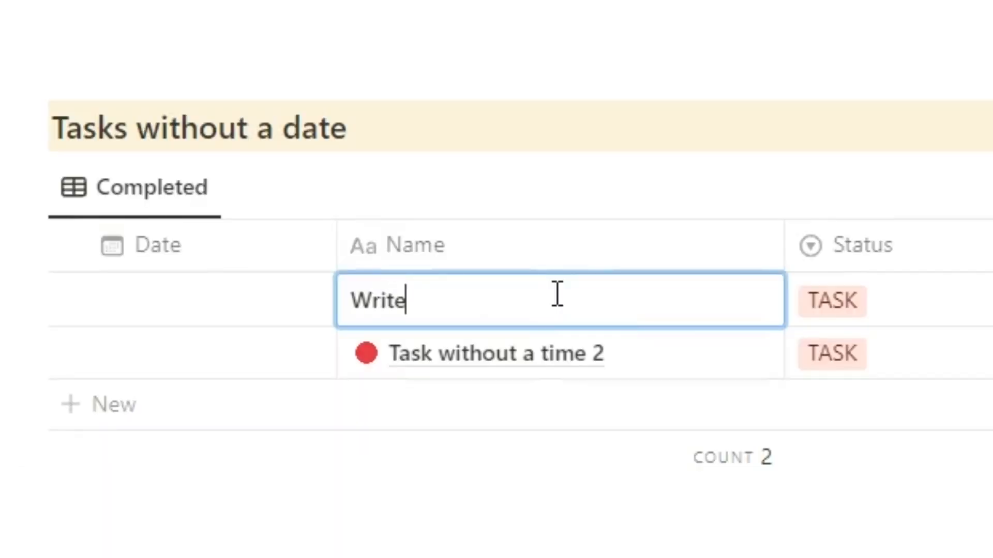
key("Return")
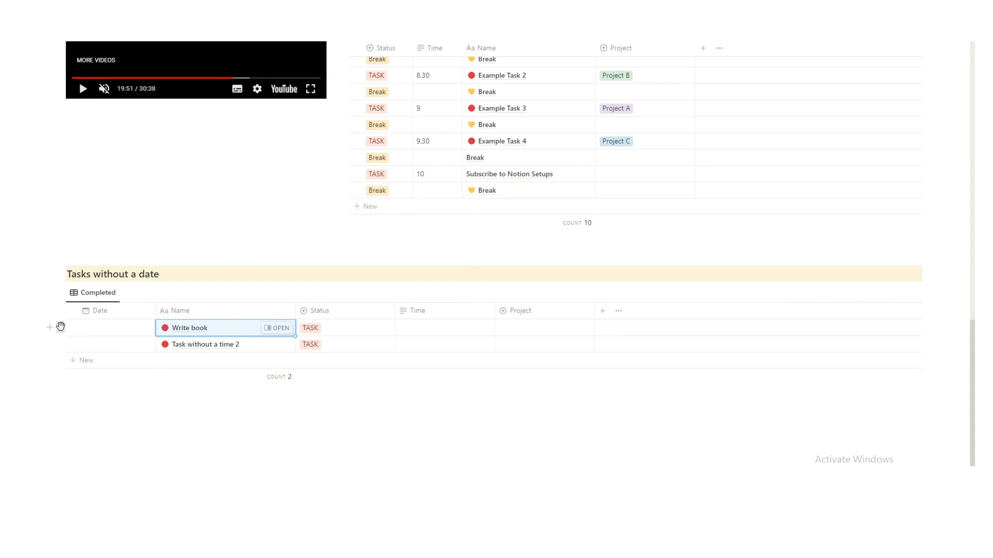
Drag Write book onto a calendar date, then back into Tasks without a date.
left_click_drag(61, 327, 479, 305)
scroll(412, 279, "up", 10)
scroll(434, 333, "down", 9)
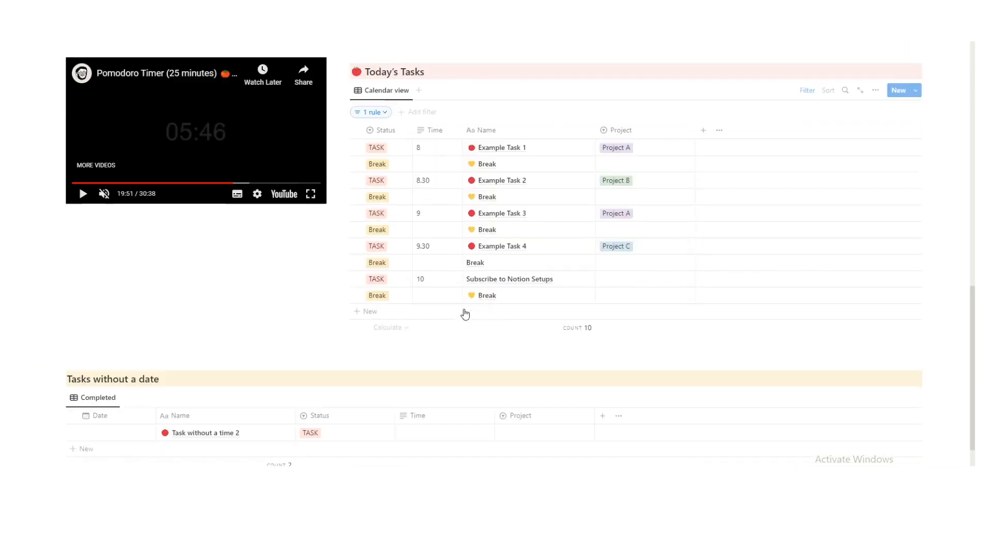
scroll(157, 429, "up", 5)
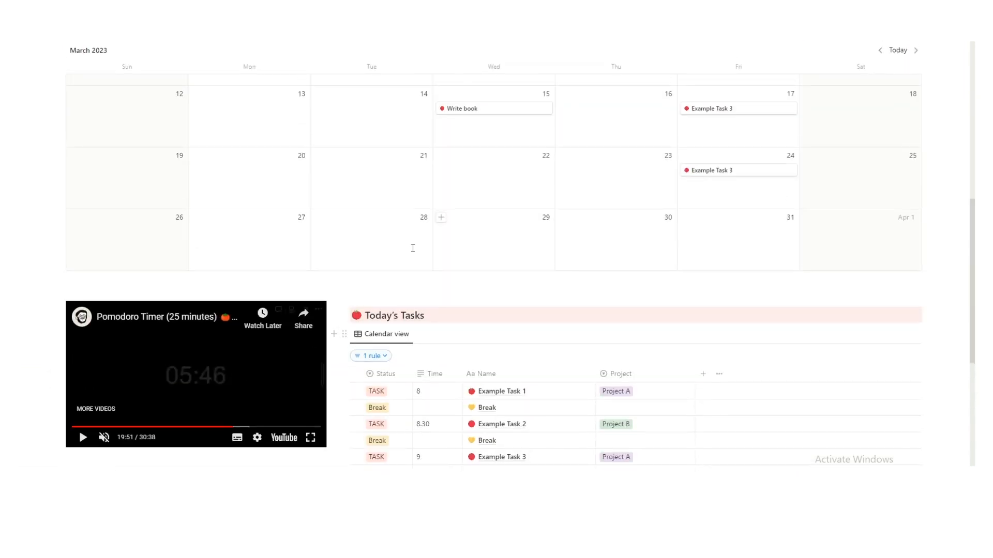
left_click_drag(462, 108, 201, 357)
scroll(440, 165, "down", 5)
scroll(437, 278, "up", 2)
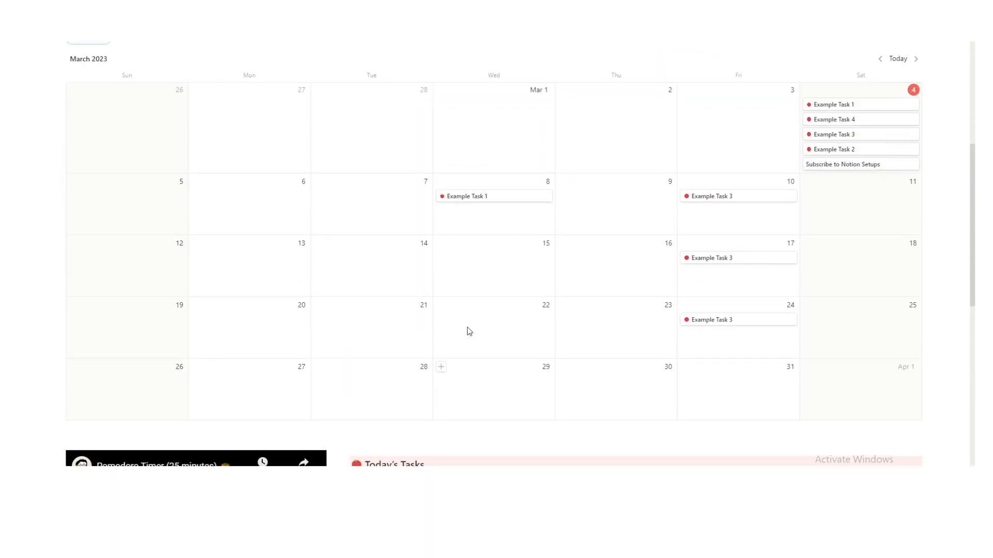
scroll(471, 331, "up", 5)
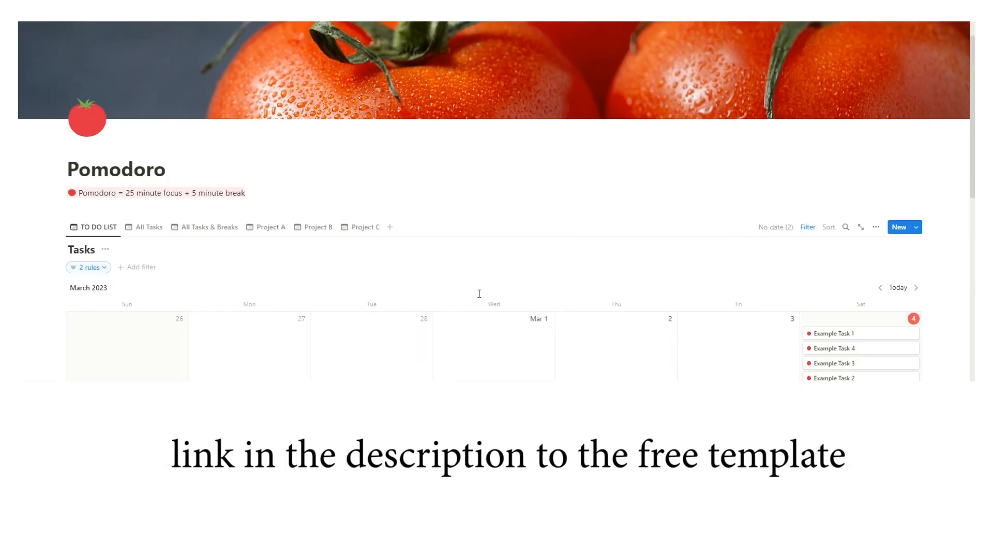